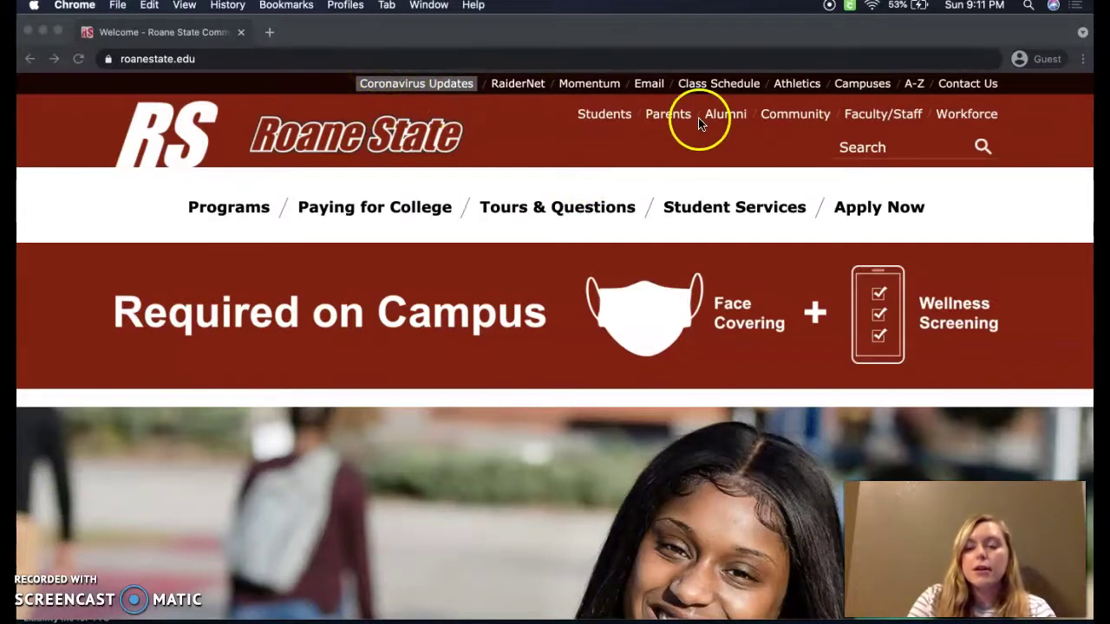
Open the Class Schedule page and bring up the 2021 Fall class search form.
{"action": "left_click", "coordinate": [709, 90]}
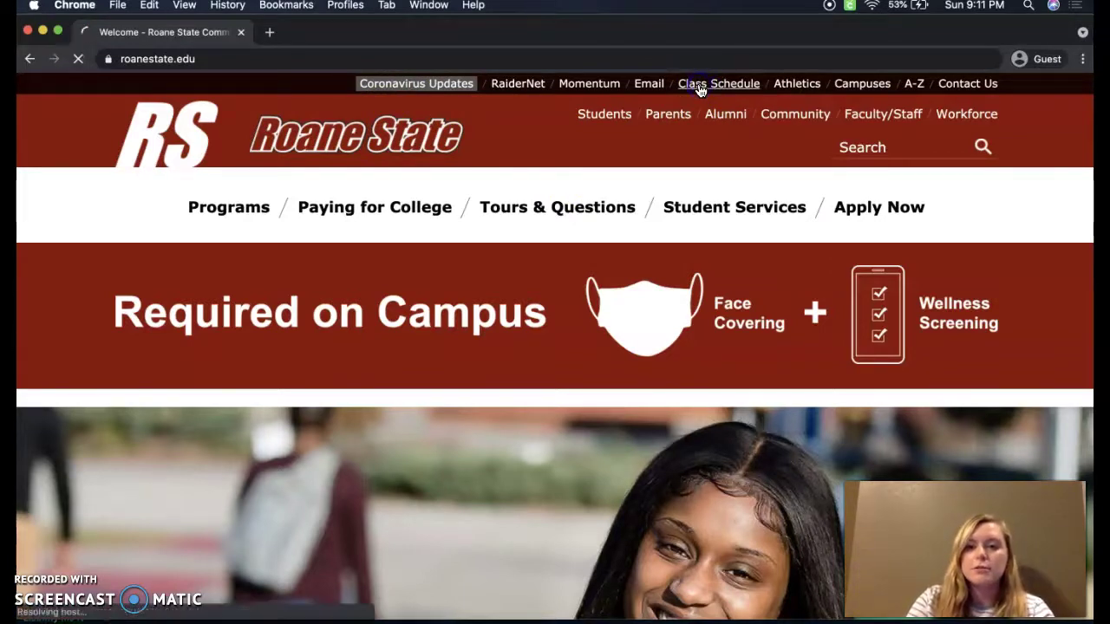
{"action": "scroll", "coordinate": [613, 227], "scroll_direction": "down", "scroll_amount": 3}
{"action": "scroll", "coordinate": [609, 241], "scroll_direction": "down", "scroll_amount": 3}
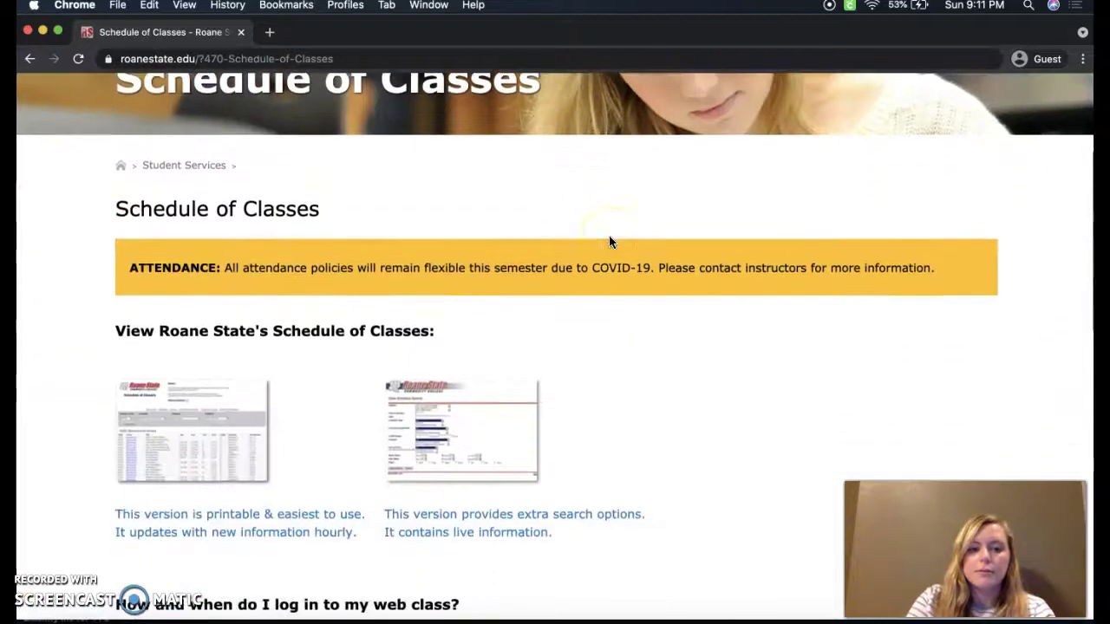
{"action": "scroll", "coordinate": [610, 241], "scroll_direction": "down", "scroll_amount": 3}
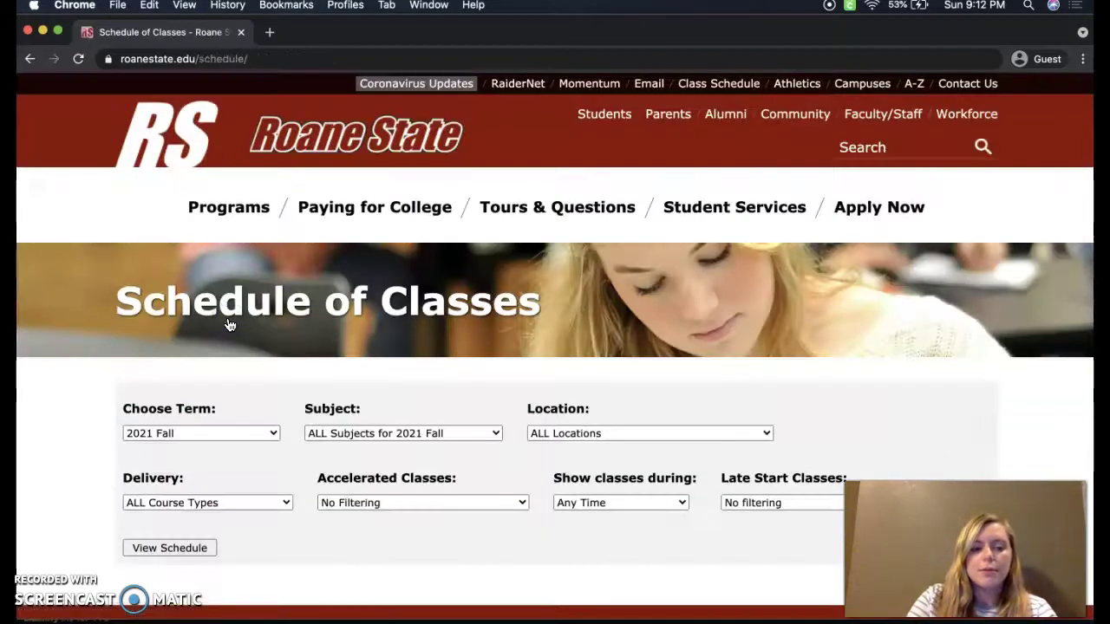
{"action": "scroll", "coordinate": [230, 326], "scroll_direction": "down", "scroll_amount": 2}
{"action": "scroll", "coordinate": [230, 325], "scroll_direction": "down", "scroll_amount": 2}
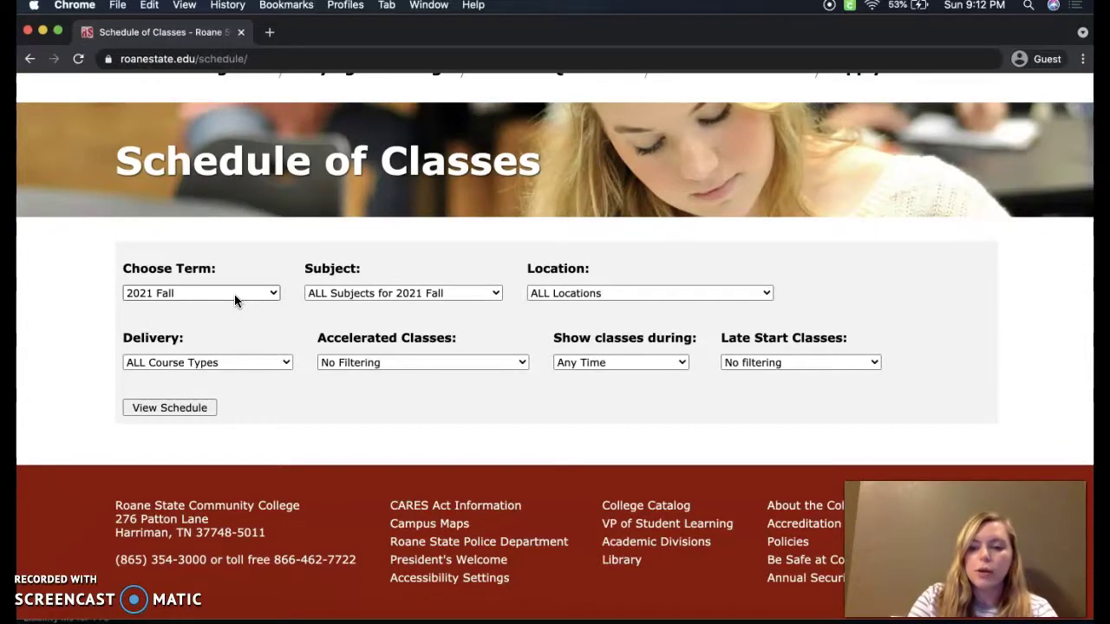
Select COMM - Communications as the subject in the schedule search.
{"action": "left_click", "coordinate": [378, 295]}
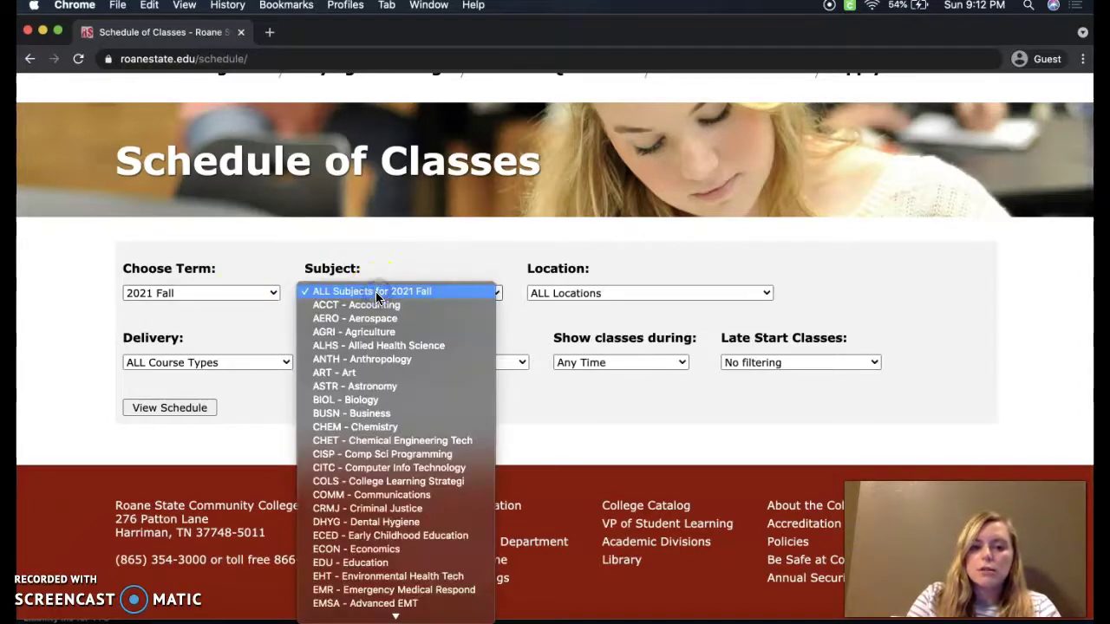
{"action": "scroll", "coordinate": [363, 359], "scroll_direction": "down", "scroll_amount": 2}
{"action": "scroll", "coordinate": [363, 359], "scroll_direction": "down", "scroll_amount": 2}
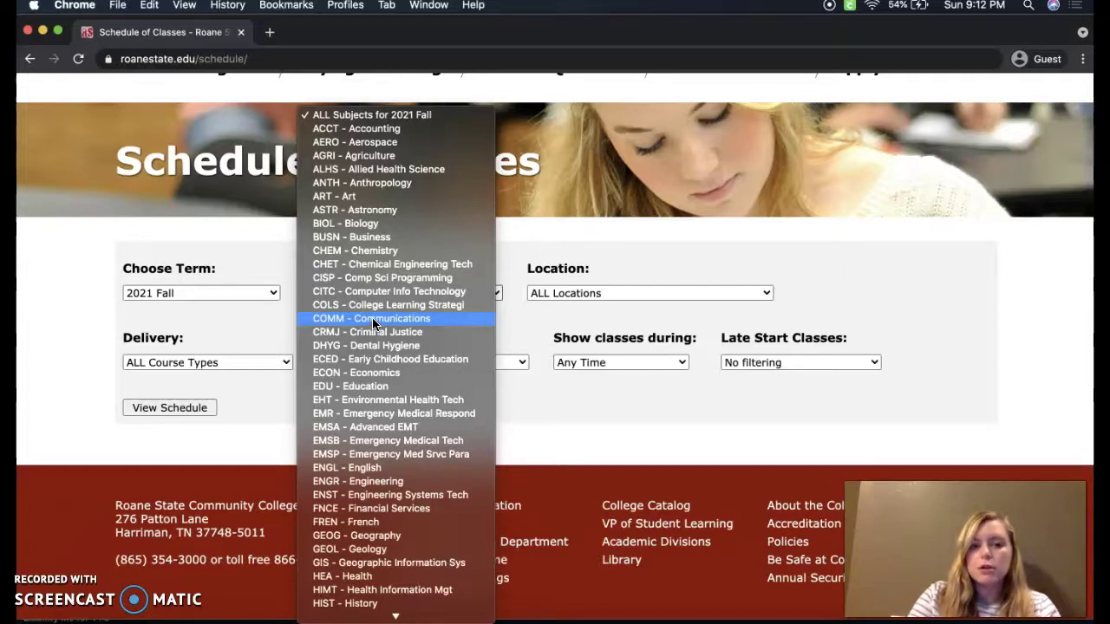
{"action": "left_click", "coordinate": [372, 317]}
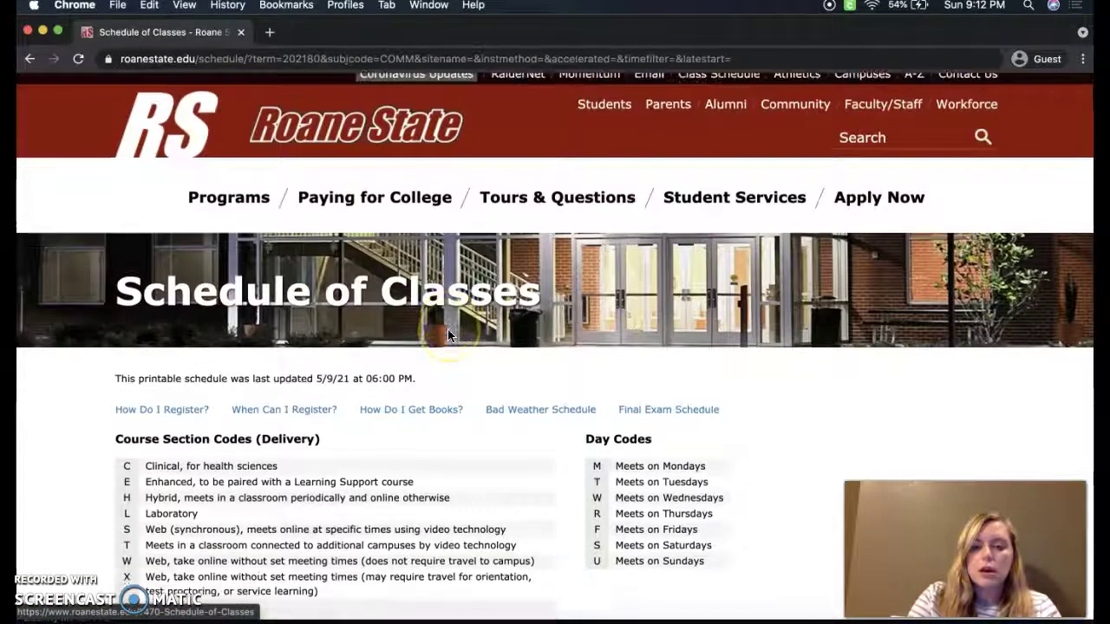
Scroll through the 2021 Fall Communications class listings grouped by campus.
{"action": "scroll", "coordinate": [448, 329], "scroll_direction": "down", "scroll_amount": 3}
{"action": "scroll", "coordinate": [447, 329], "scroll_direction": "down", "scroll_amount": 2}
{"action": "scroll", "coordinate": [447, 329], "scroll_direction": "down", "scroll_amount": 2}
{"action": "scroll", "coordinate": [448, 328], "scroll_direction": "down", "scroll_amount": 1}
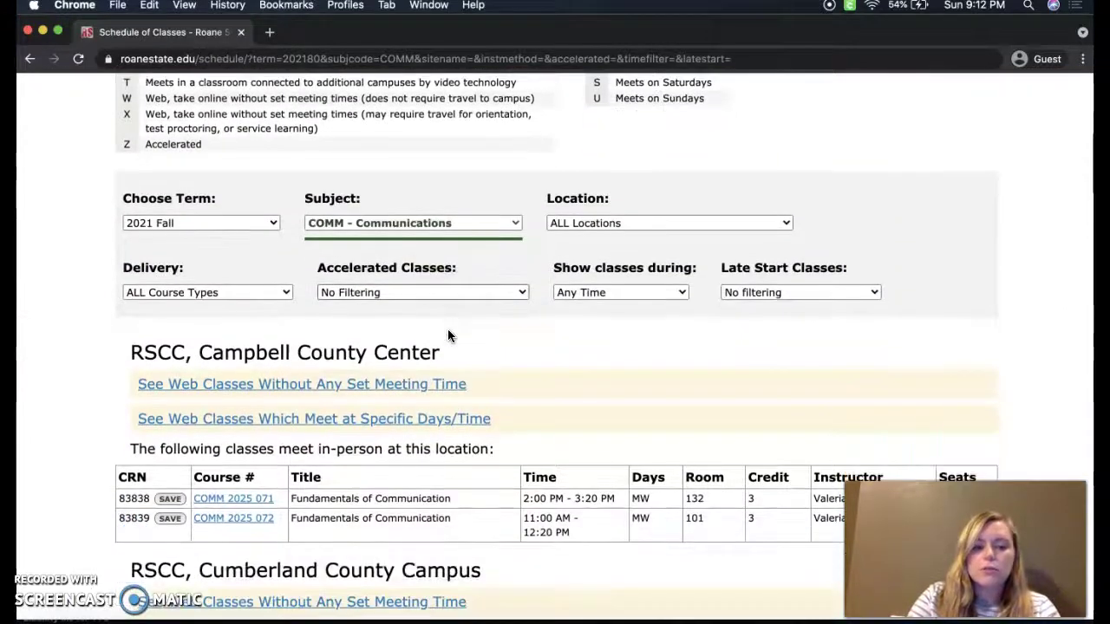
{"action": "scroll", "coordinate": [448, 335], "scroll_direction": "down", "scroll_amount": 2}
{"action": "scroll", "coordinate": [447, 335], "scroll_direction": "down", "scroll_amount": 1}
{"action": "scroll", "coordinate": [447, 335], "scroll_direction": "down", "scroll_amount": 8}
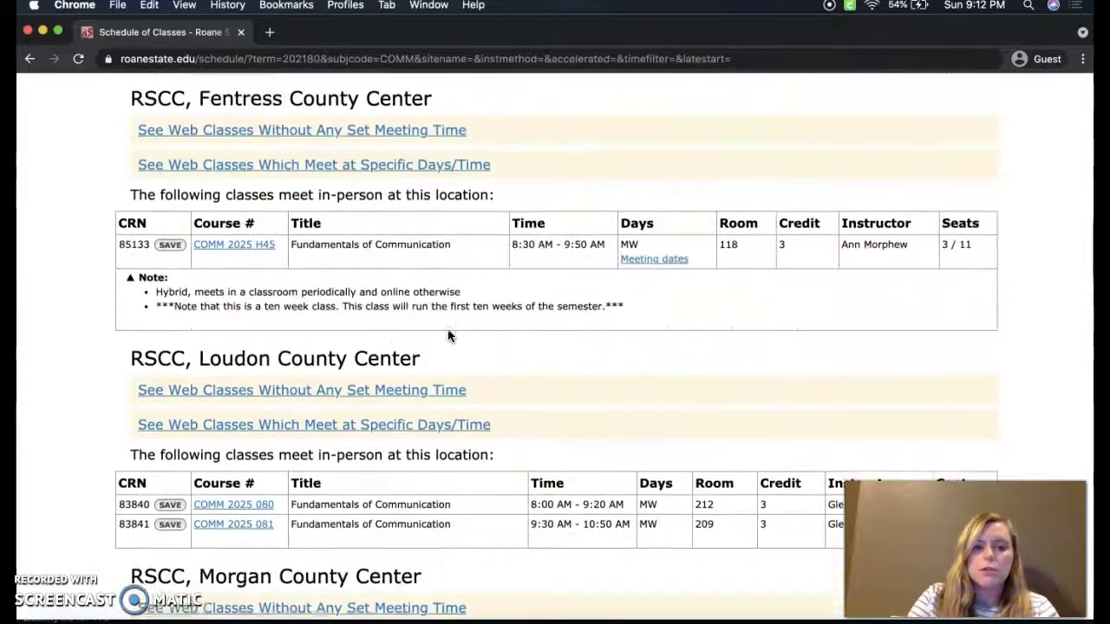
{"action": "scroll", "coordinate": [447, 336], "scroll_direction": "up", "scroll_amount": 2}
{"action": "scroll", "coordinate": [447, 336], "scroll_direction": "up", "scroll_amount": 4}
{"action": "scroll", "coordinate": [447, 335], "scroll_direction": "up", "scroll_amount": 4}
{"action": "scroll", "coordinate": [447, 335], "scroll_direction": "up", "scroll_amount": 1}
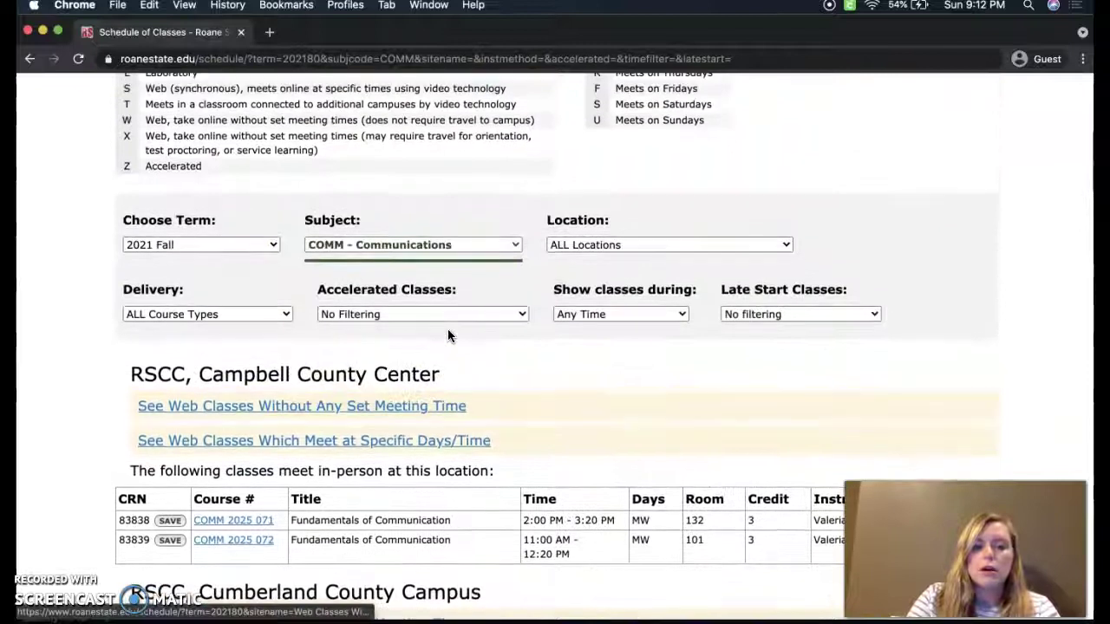
{"action": "scroll", "coordinate": [447, 328], "scroll_direction": "down", "scroll_amount": 1}
{"action": "scroll", "coordinate": [448, 329], "scroll_direction": "up", "scroll_amount": 2}
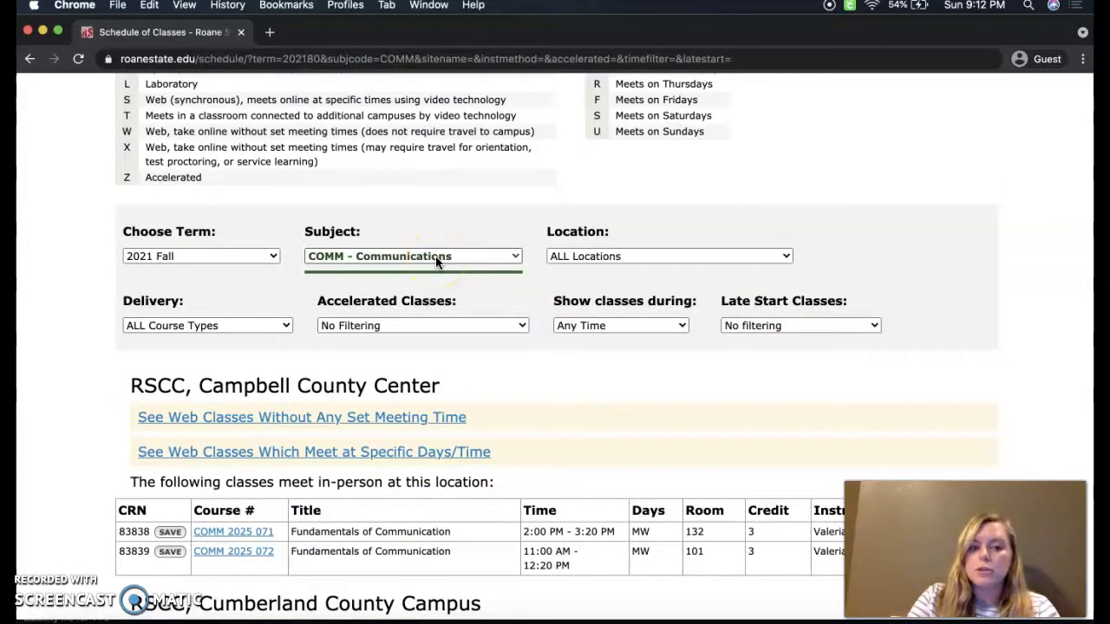
Filter the location to RSCC, Oak Ridge Branch and review the COMM 2025 sections.
{"action": "left_click", "coordinate": [610, 255]}
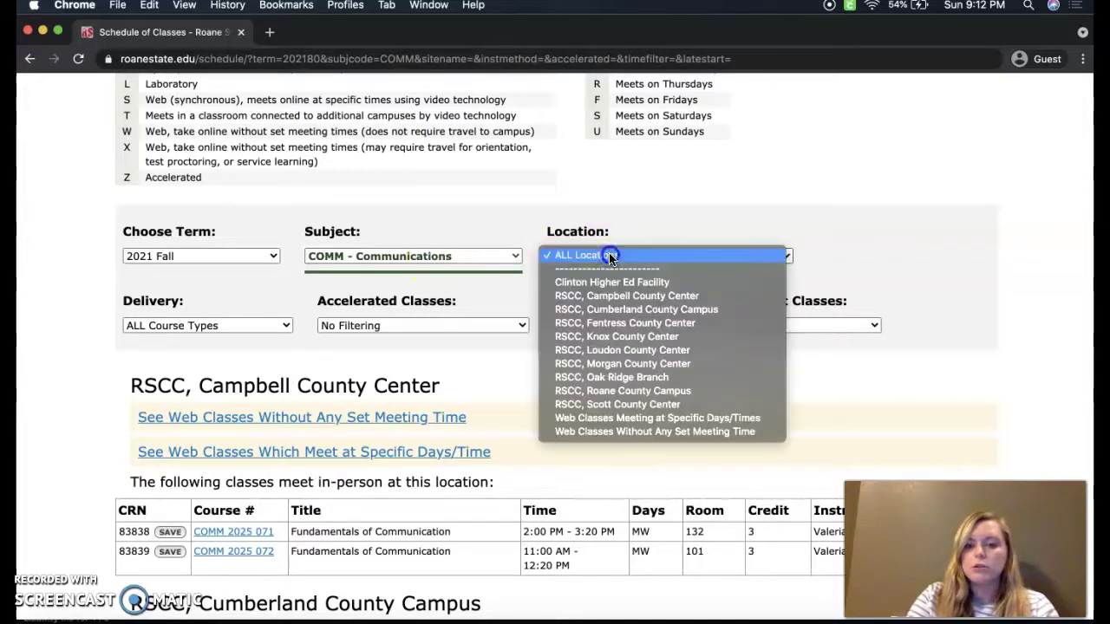
{"action": "left_click", "coordinate": [614, 377]}
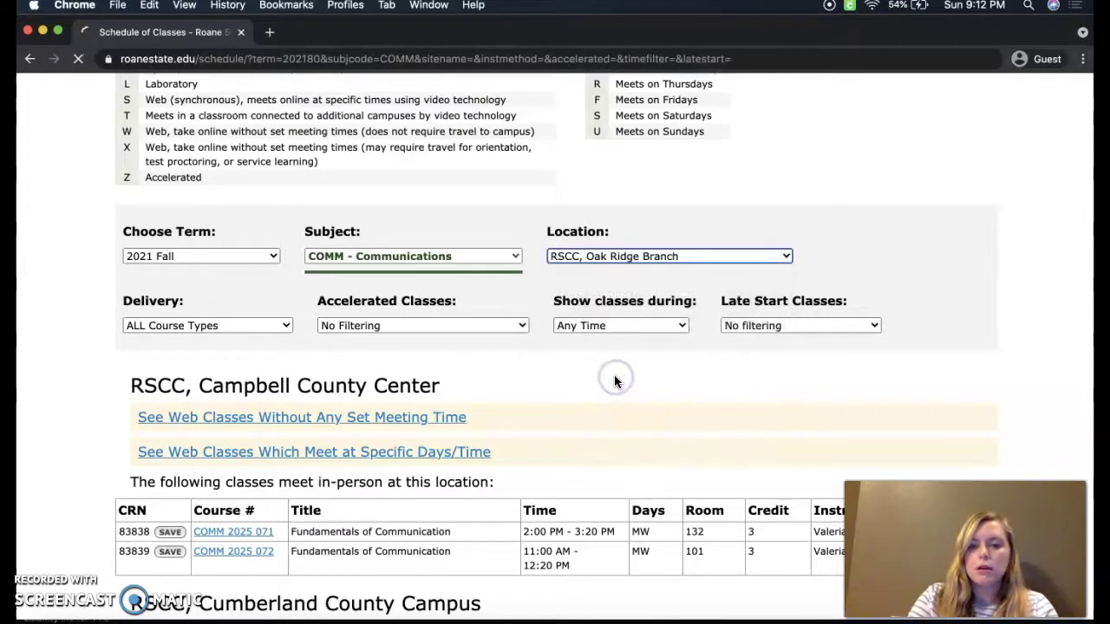
{"action": "scroll", "coordinate": [602, 373], "scroll_direction": "down", "scroll_amount": 3}
{"action": "scroll", "coordinate": [598, 377], "scroll_direction": "down", "scroll_amount": 4}
{"action": "scroll", "coordinate": [596, 379], "scroll_direction": "down", "scroll_amount": 1}
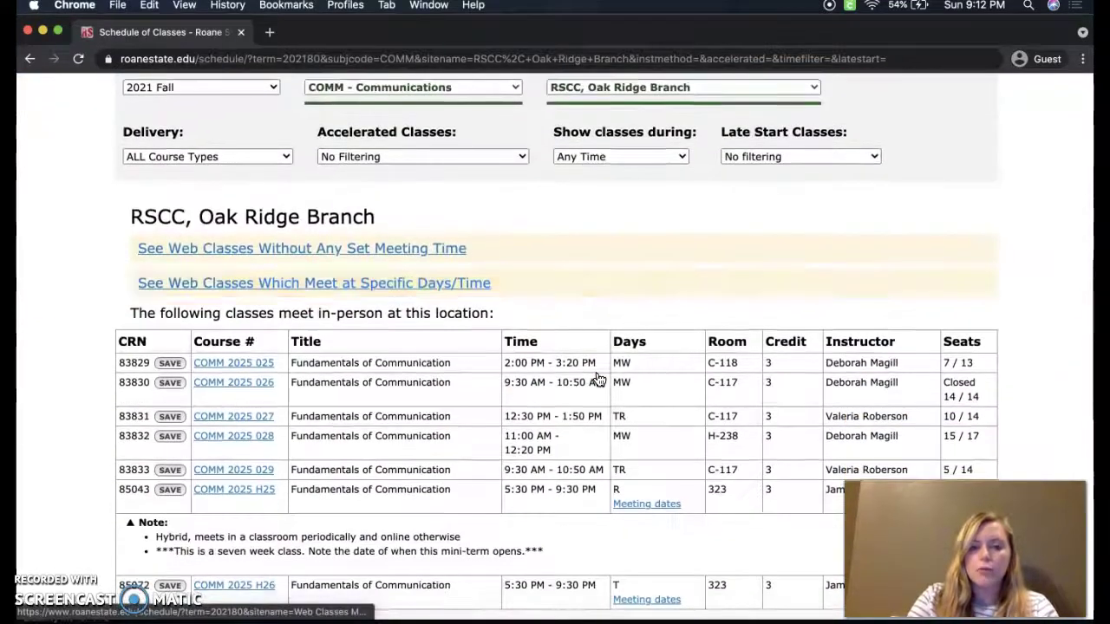
{"action": "scroll", "coordinate": [598, 379], "scroll_direction": "down", "scroll_amount": 3}
{"action": "scroll", "coordinate": [598, 379], "scroll_direction": "down", "scroll_amount": 1}
{"action": "scroll", "coordinate": [598, 379], "scroll_direction": "up", "scroll_amount": 2}
{"action": "scroll", "coordinate": [598, 379], "scroll_direction": "up", "scroll_amount": 1}
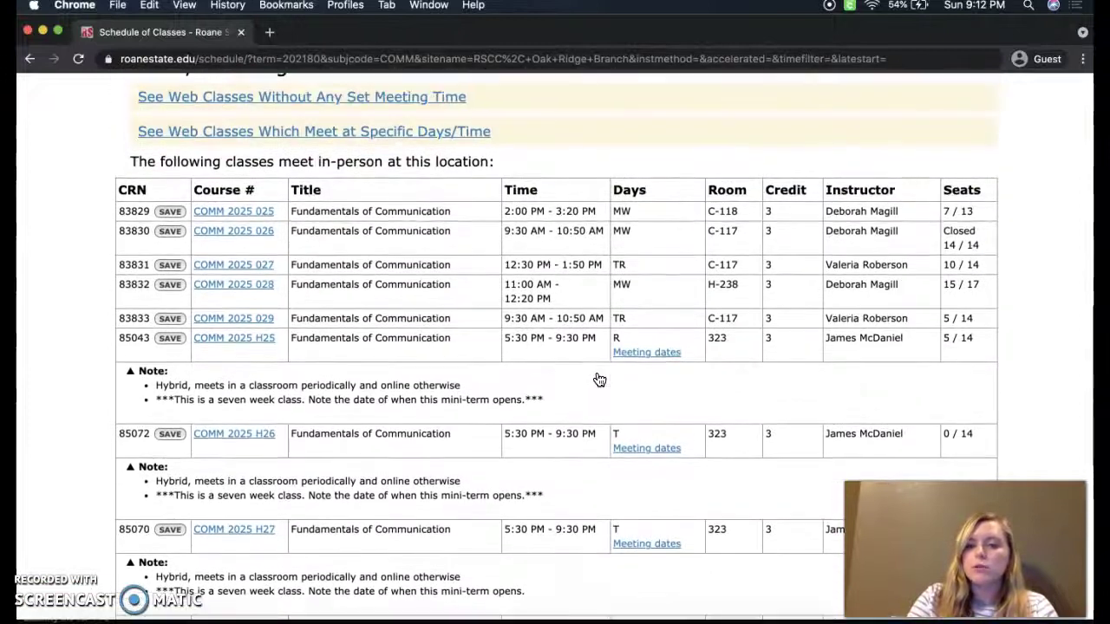
{"action": "scroll", "coordinate": [598, 379], "scroll_direction": "up", "scroll_amount": 1}
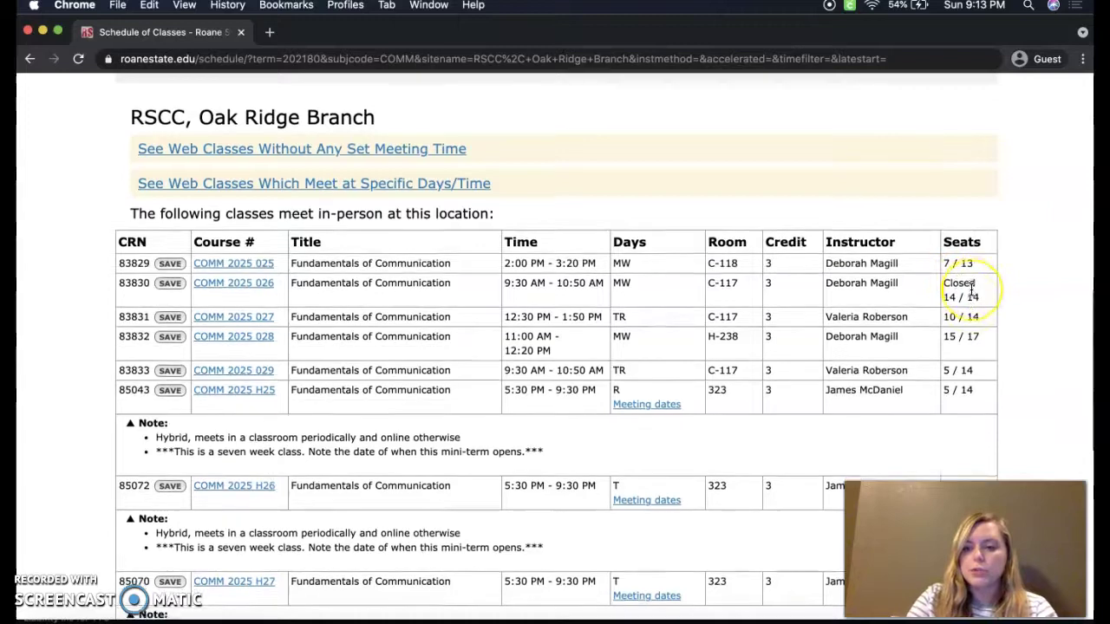
{"action": "scroll", "coordinate": [969, 293], "scroll_direction": "down", "scroll_amount": 3}
{"action": "scroll", "coordinate": [971, 293], "scroll_direction": "down", "scroll_amount": 1}
{"action": "scroll", "coordinate": [971, 291], "scroll_direction": "down", "scroll_amount": 1}
{"action": "scroll", "coordinate": [970, 289], "scroll_direction": "down", "scroll_amount": 1}
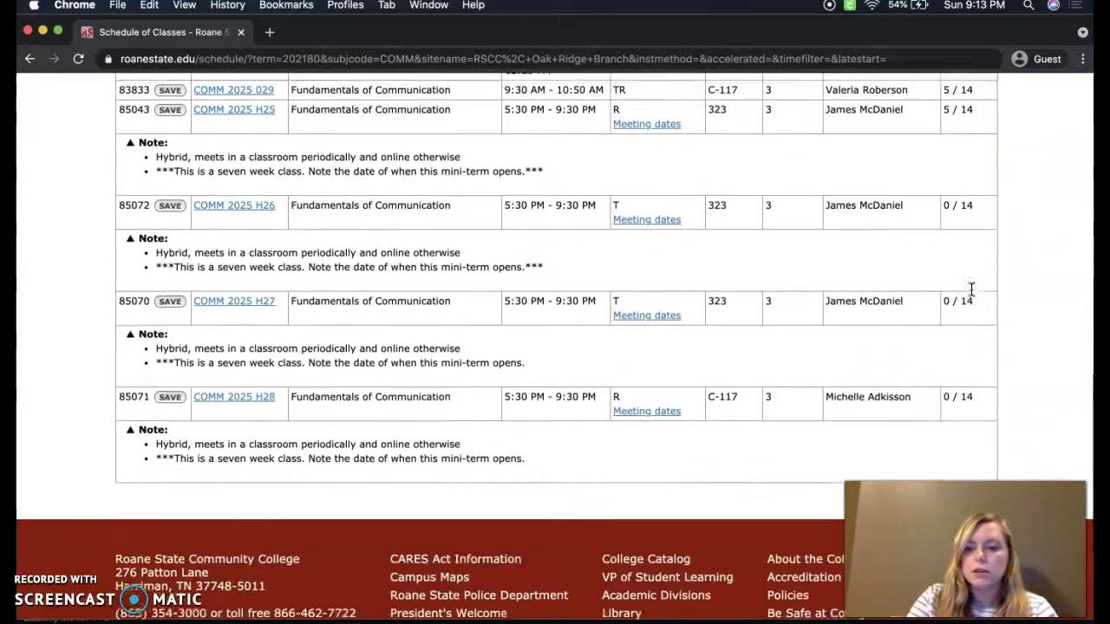
{"action": "scroll", "coordinate": [969, 290], "scroll_direction": "up", "scroll_amount": 3}
{"action": "scroll", "coordinate": [969, 290], "scroll_direction": "up", "scroll_amount": 1}
{"action": "scroll", "coordinate": [970, 290], "scroll_direction": "up", "scroll_amount": 1}
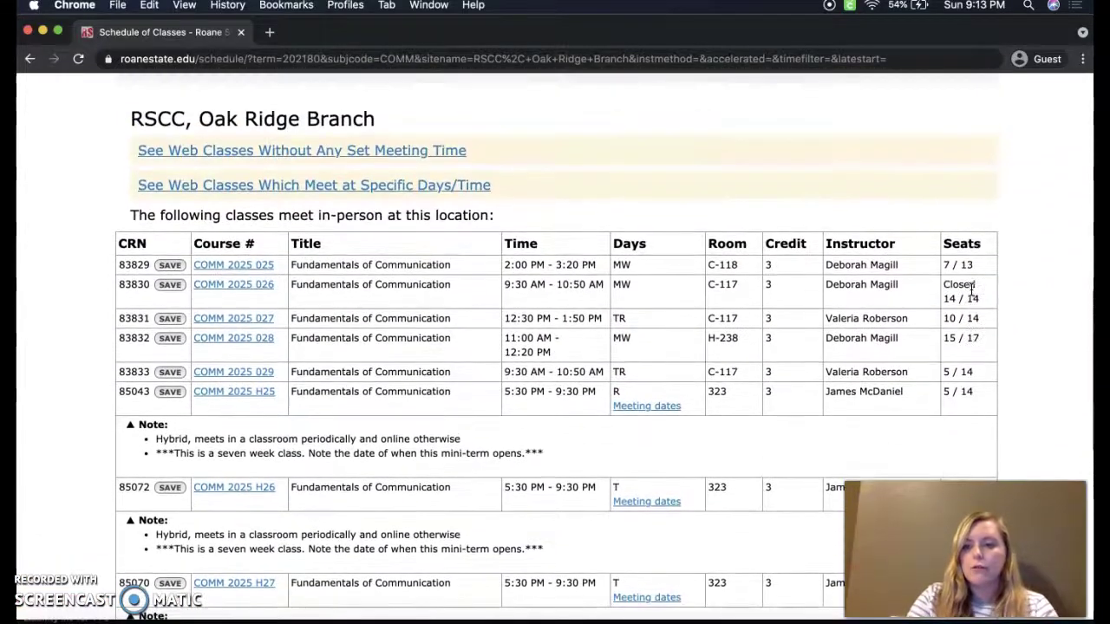
{"action": "left_click", "coordinate": [951, 264]}
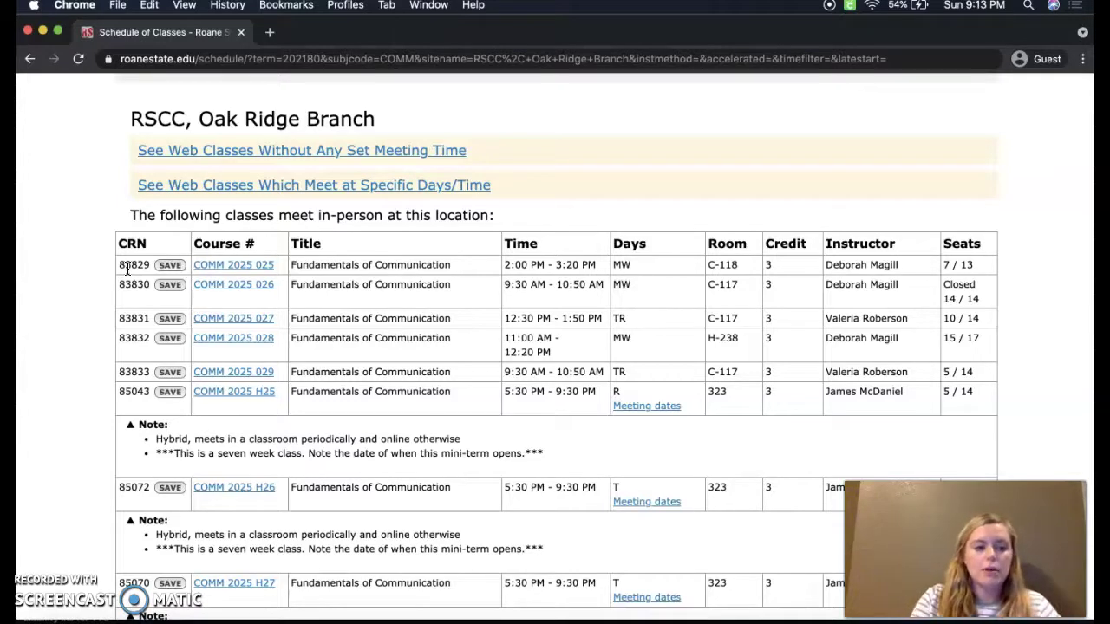
Scroll back to the top and go to the RaiderNet sign-in page.
{"action": "scroll", "coordinate": [235, 277], "scroll_direction": "up", "scroll_amount": 1}
{"action": "scroll", "coordinate": [235, 278], "scroll_direction": "up", "scroll_amount": 1}
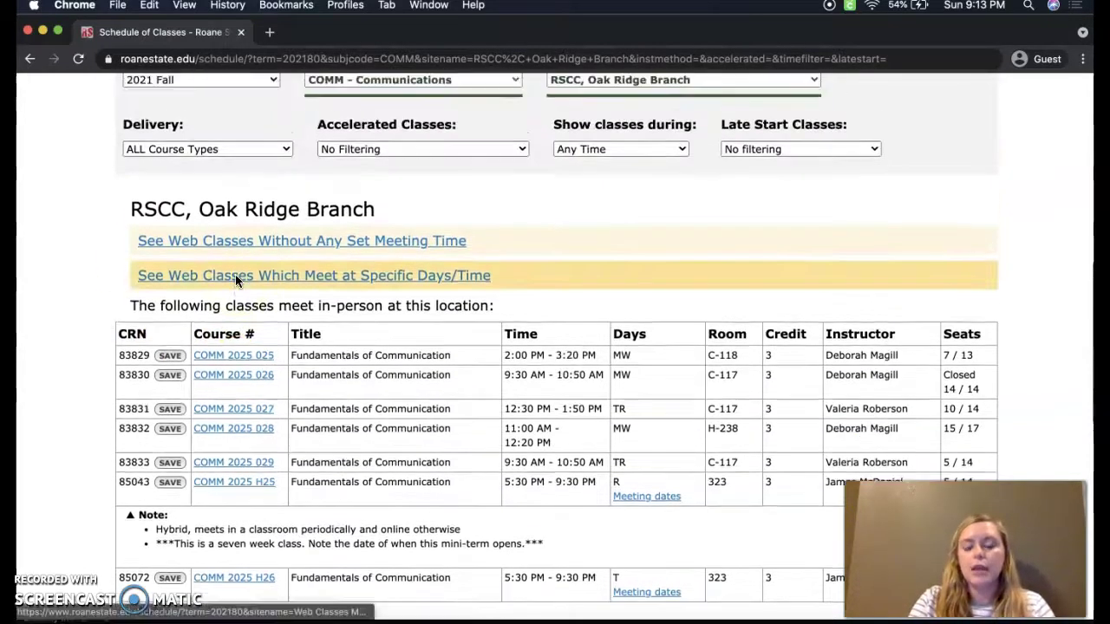
{"action": "scroll", "coordinate": [235, 278], "scroll_direction": "up", "scroll_amount": 1}
{"action": "scroll", "coordinate": [271, 240], "scroll_direction": "up", "scroll_amount": 2}
{"action": "scroll", "coordinate": [271, 240], "scroll_direction": "up", "scroll_amount": 2}
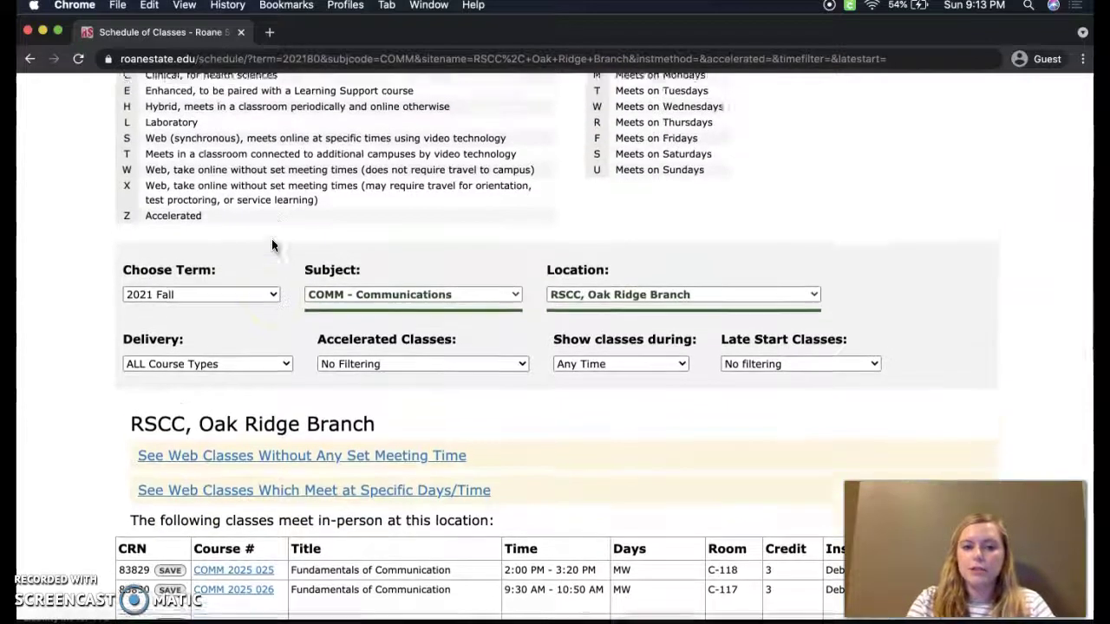
{"action": "scroll", "coordinate": [271, 242], "scroll_direction": "up", "scroll_amount": 2}
{"action": "scroll", "coordinate": [272, 244], "scroll_direction": "up", "scroll_amount": 1}
{"action": "scroll", "coordinate": [272, 244], "scroll_direction": "up", "scroll_amount": 2}
{"action": "scroll", "coordinate": [271, 244], "scroll_direction": "up", "scroll_amount": 3}
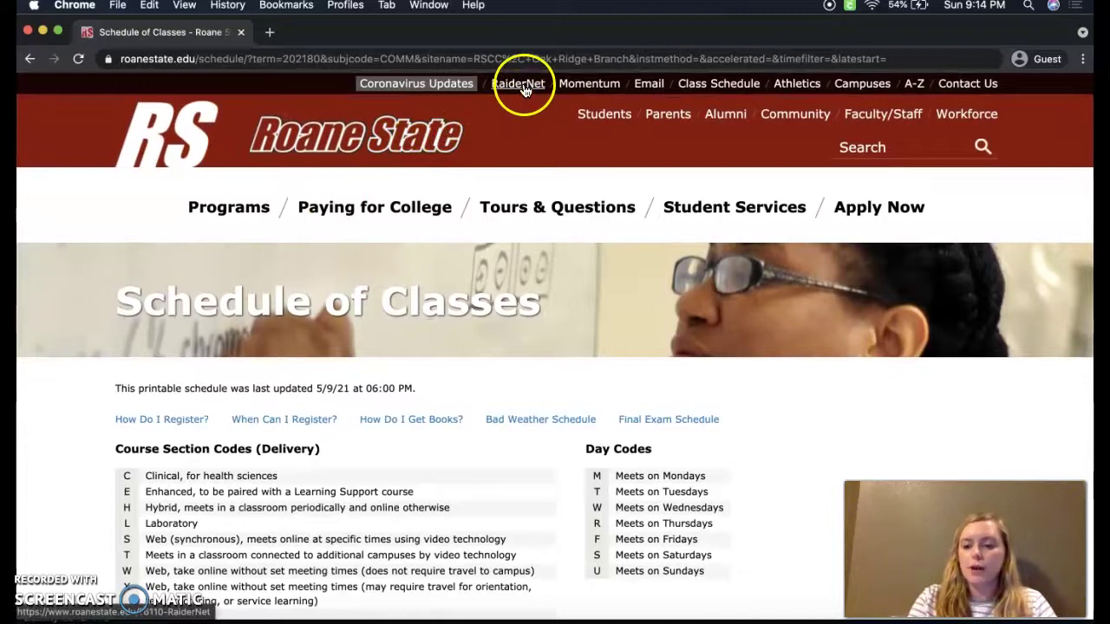
{"action": "left_click", "coordinate": [524, 91]}
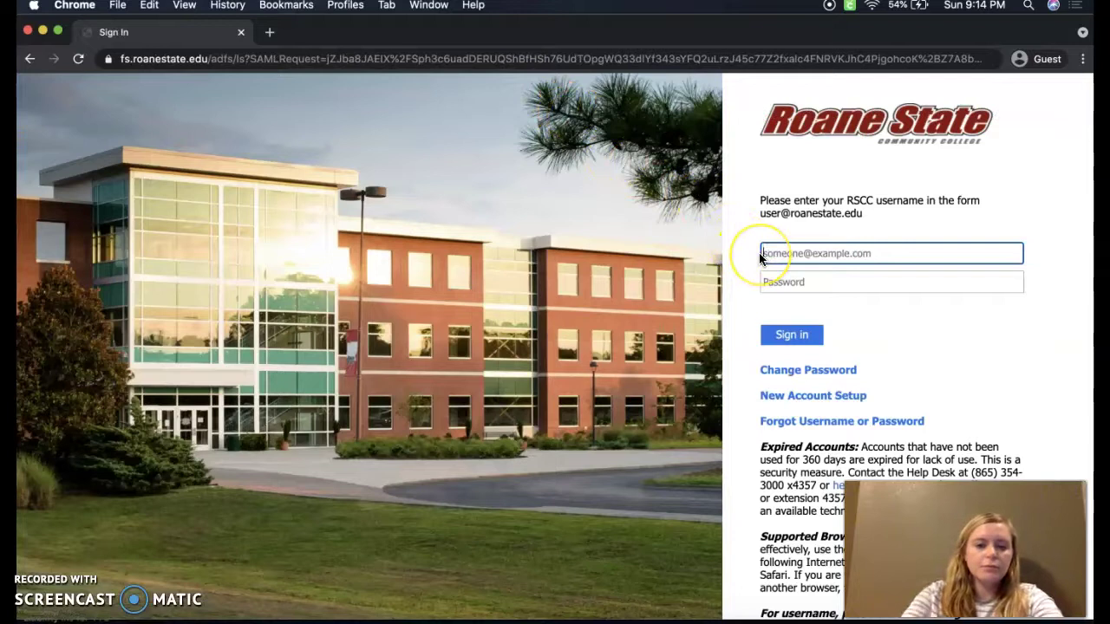
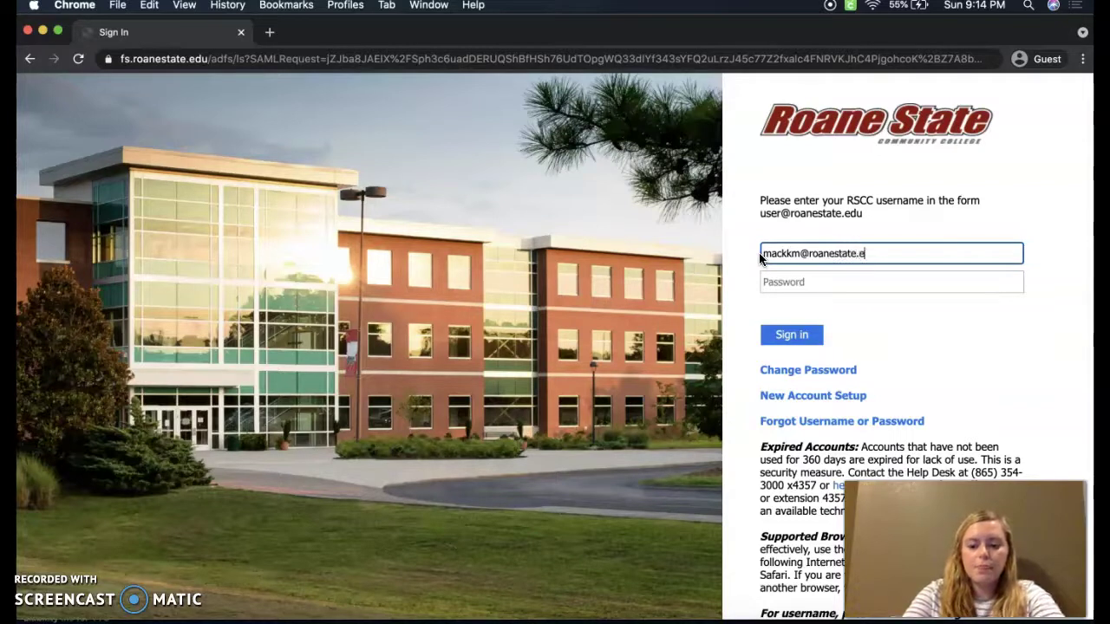
Sign in to RaiderNet with the student e-mail username and account password.
{"action": "key", "text": "Tab"}
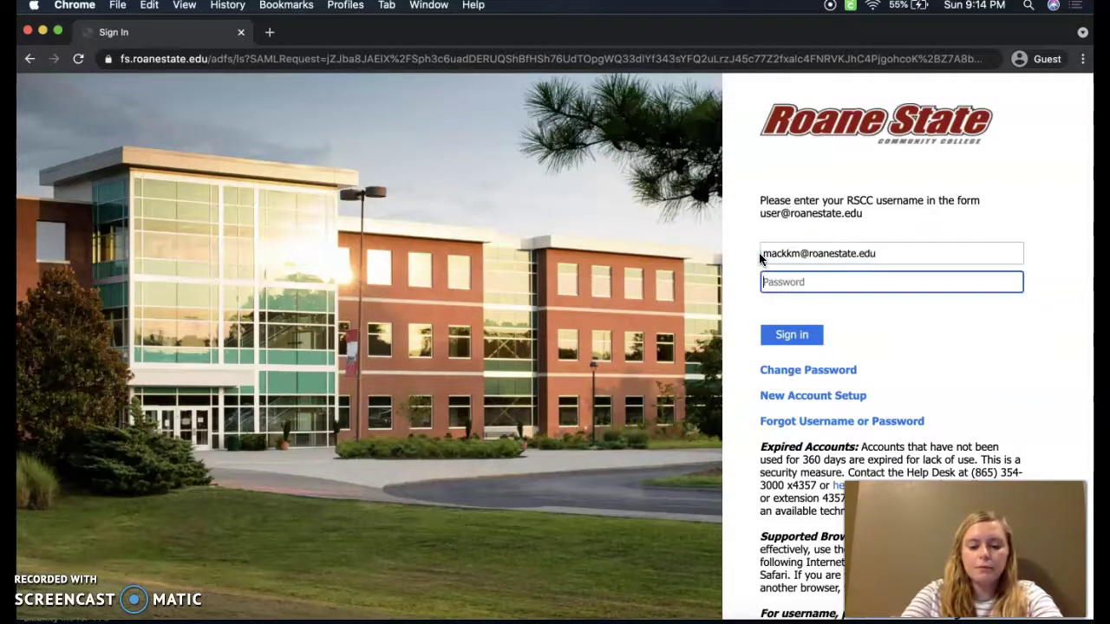
{"action": "type", "text": "••"}
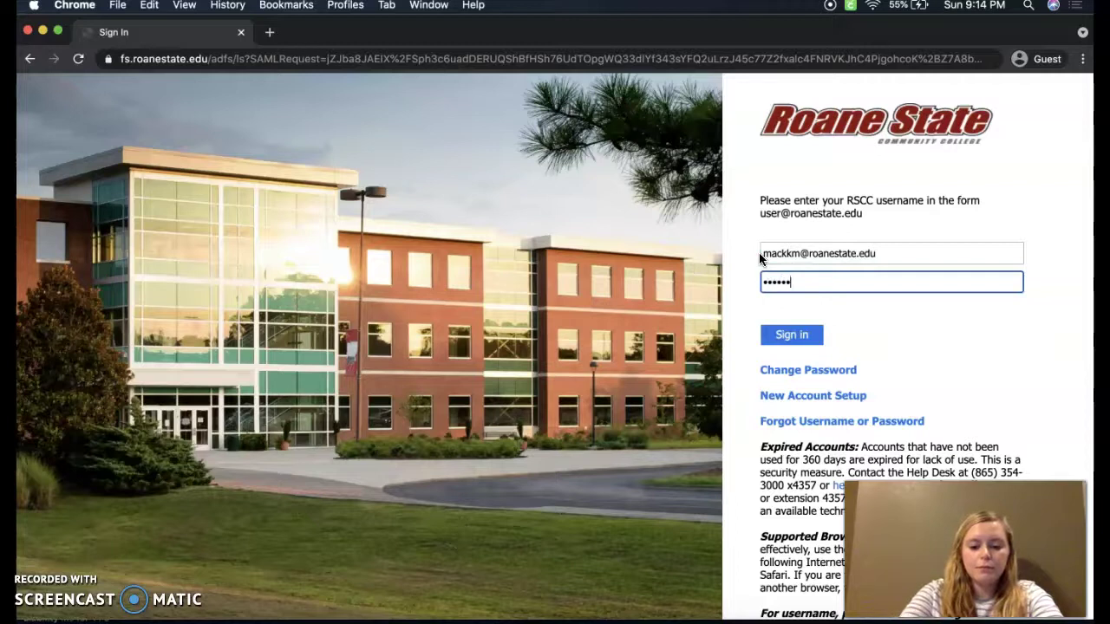
{"action": "type", "text": "•••"}
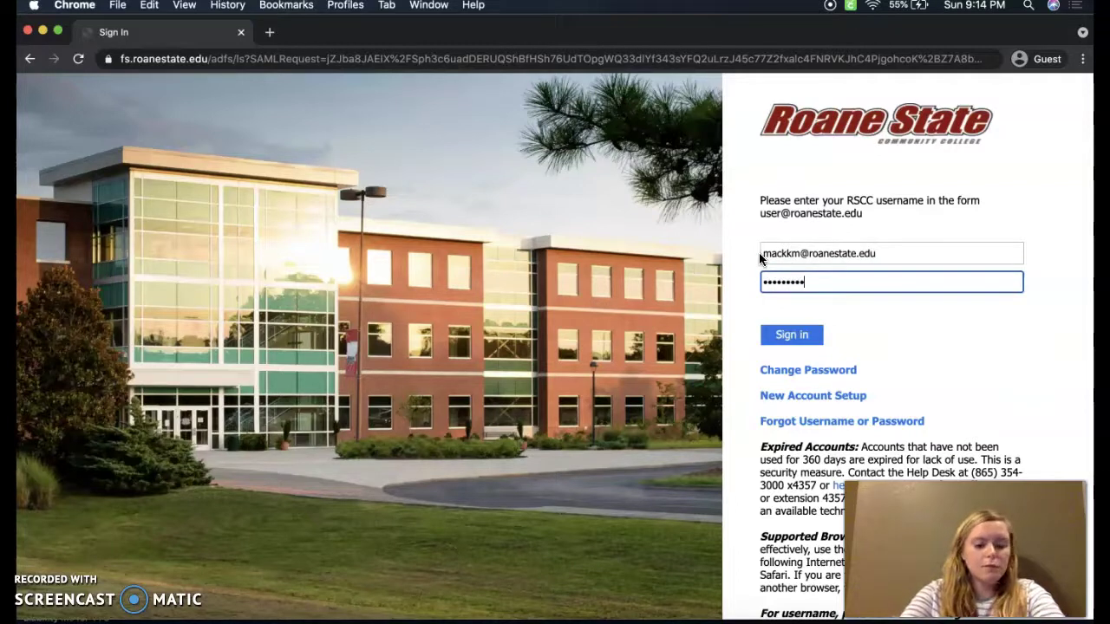
{"action": "type", "text": "•"}
{"action": "left_click", "coordinate": [768, 334]}
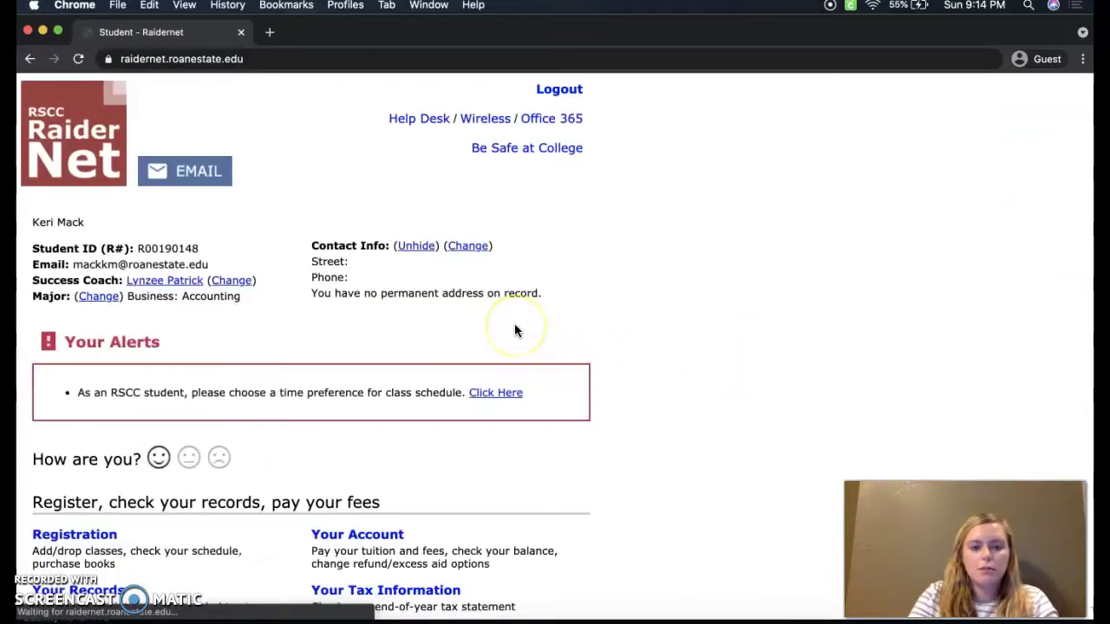
{"action": "scroll", "coordinate": [514, 323], "scroll_direction": "down", "scroll_amount": 2}
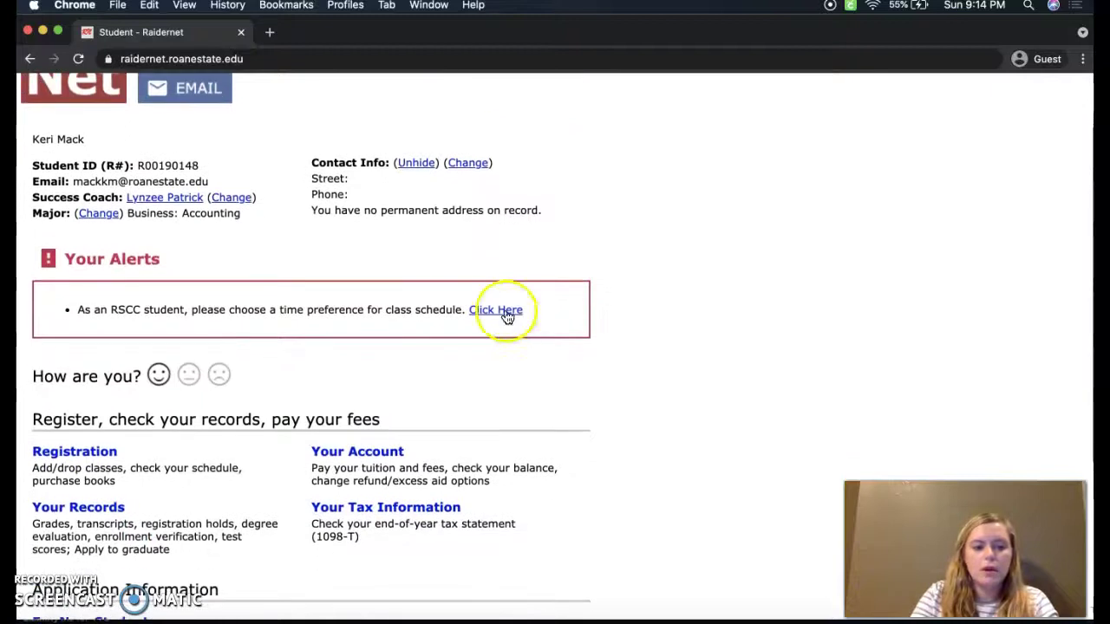
Go to Registration > Add or Drop Classes and submit the alternate PIN.
{"action": "left_click", "coordinate": [94, 454]}
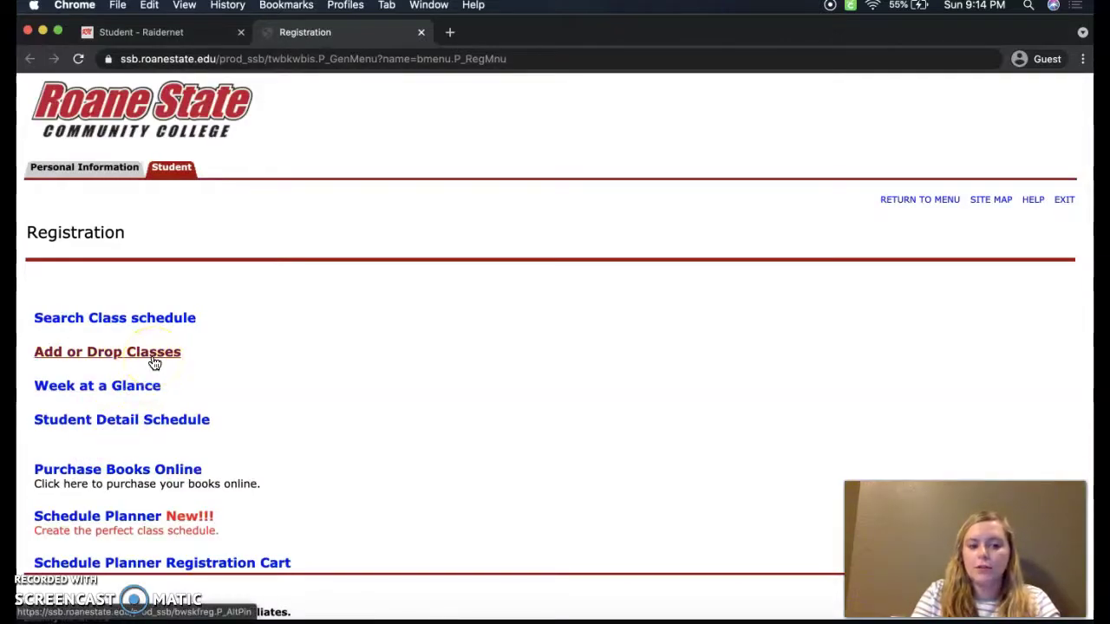
{"action": "left_click", "coordinate": [154, 357]}
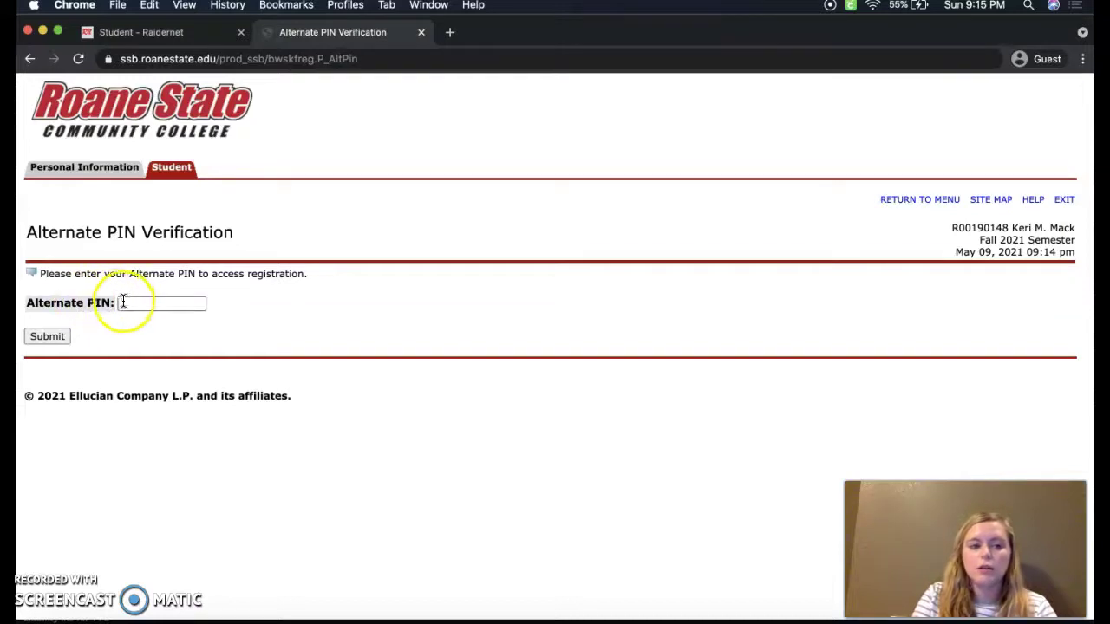
{"action": "left_click", "coordinate": [124, 304]}
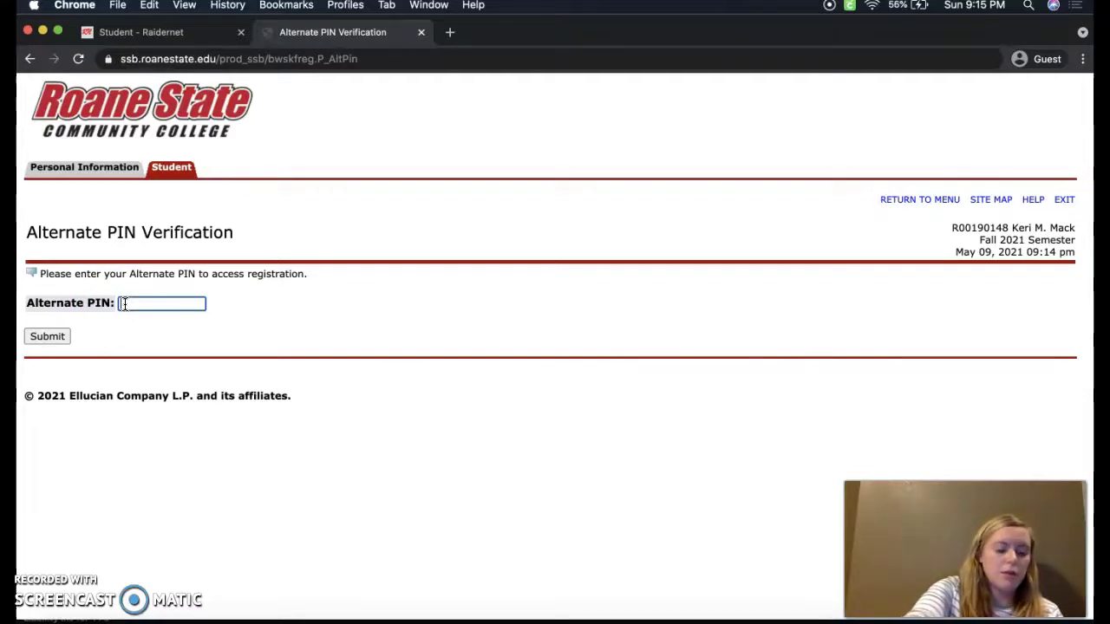
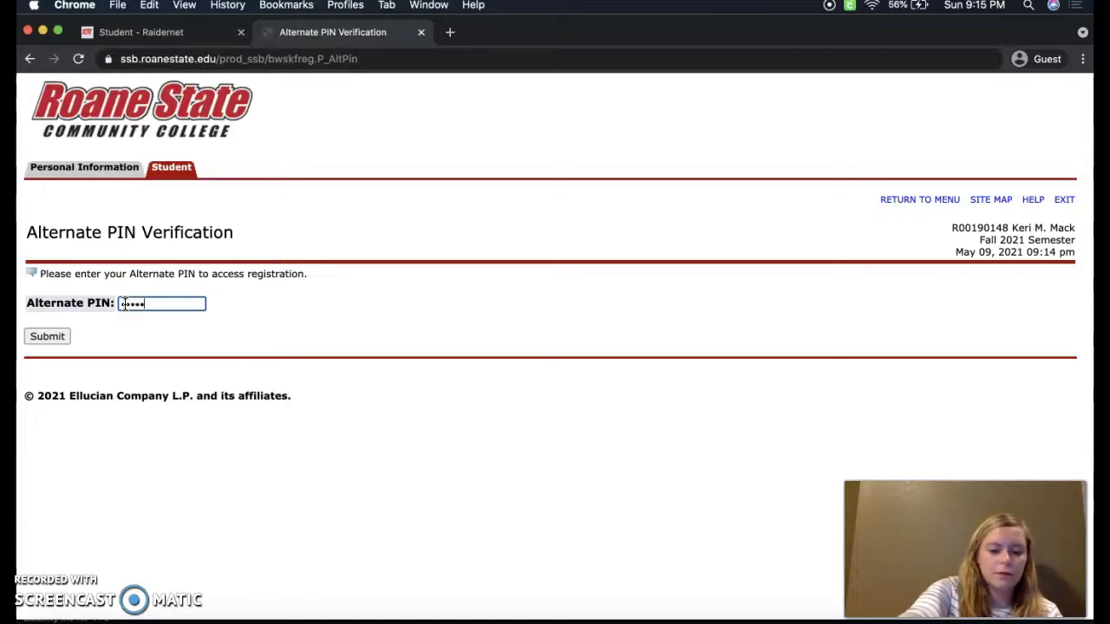
{"action": "left_click", "coordinate": [48, 338]}
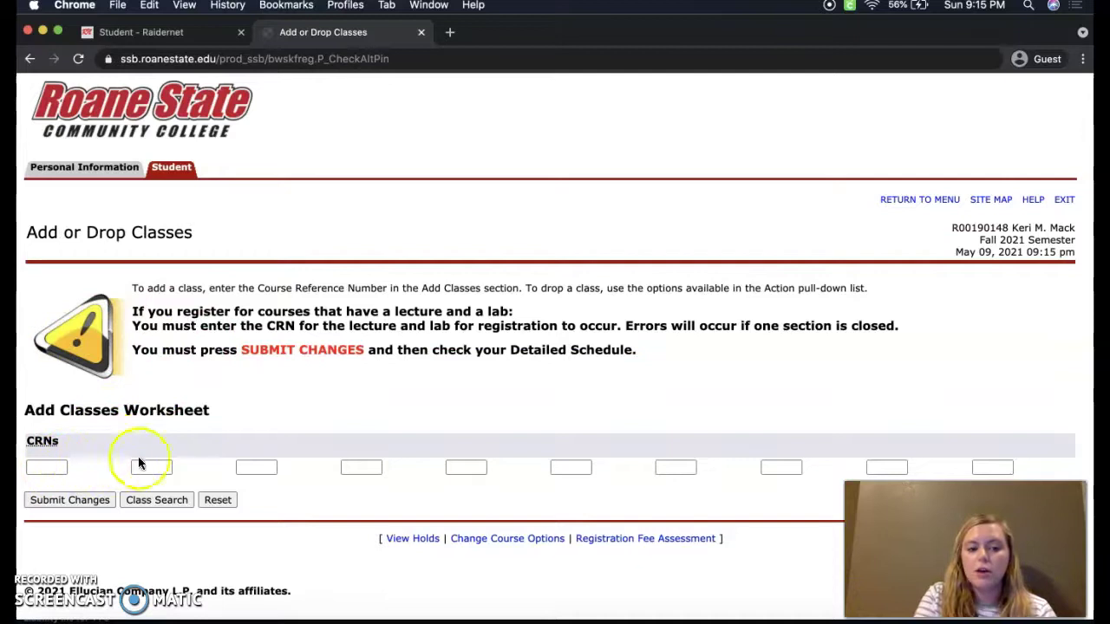
Enter CRN 83829 in the first Add Classes Worksheet slot and submit it.
{"action": "left_click", "coordinate": [48, 467]}
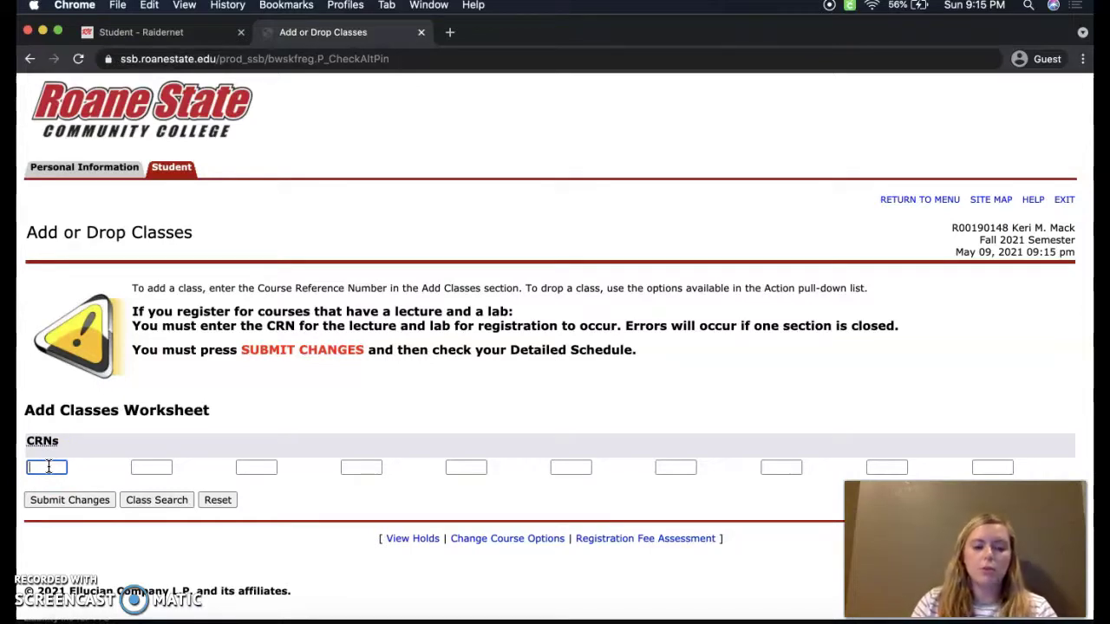
{"action": "type", "text": "83"}
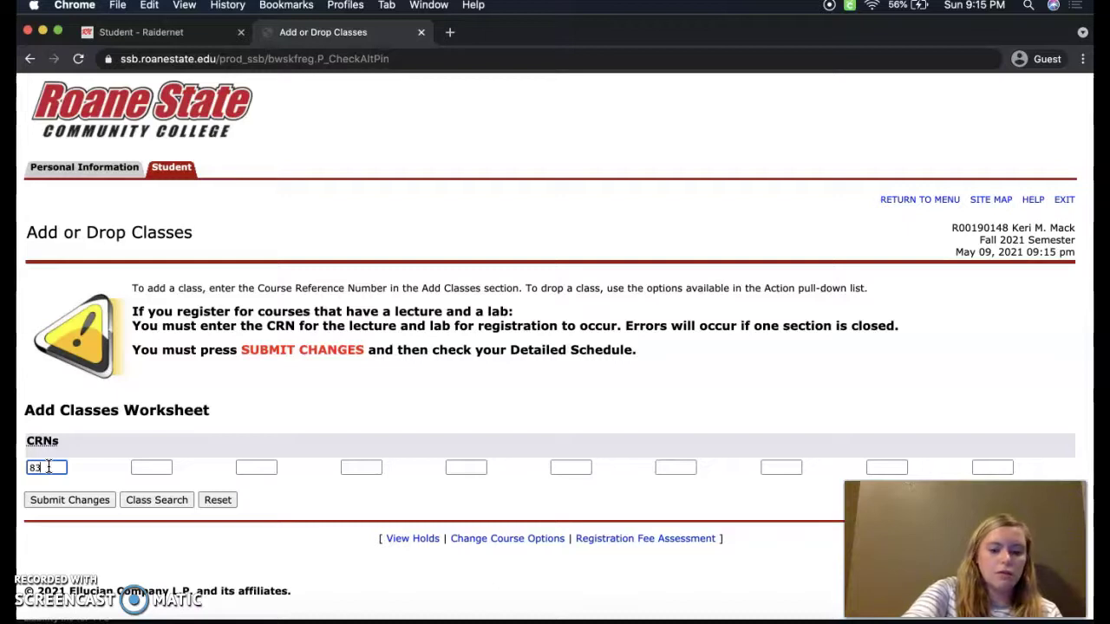
{"action": "type", "text": "8"}
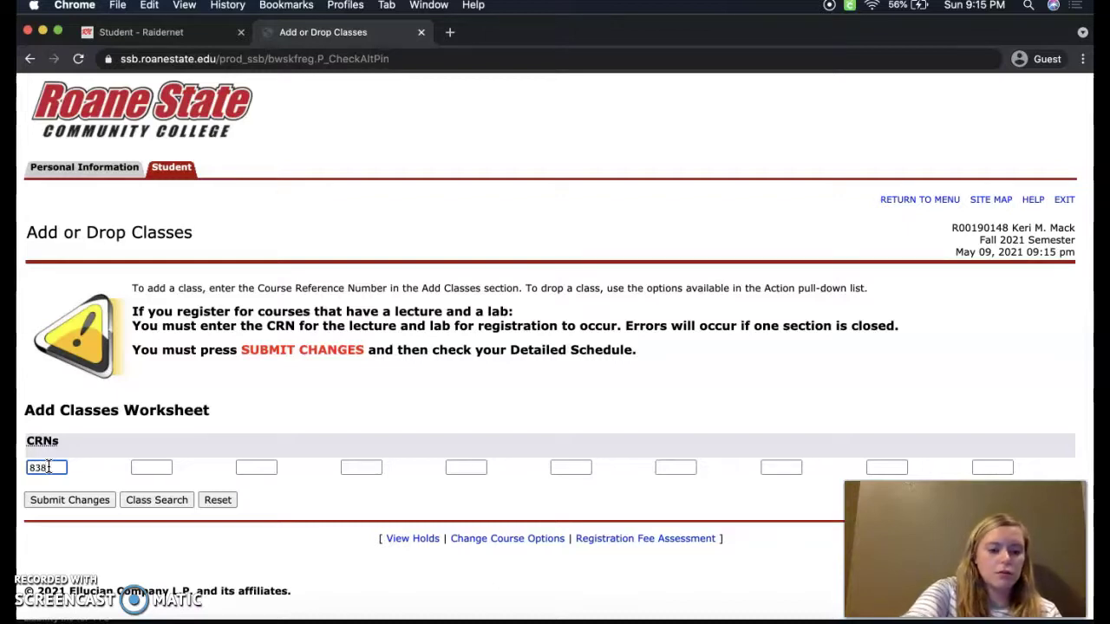
{"action": "type", "text": "9"}
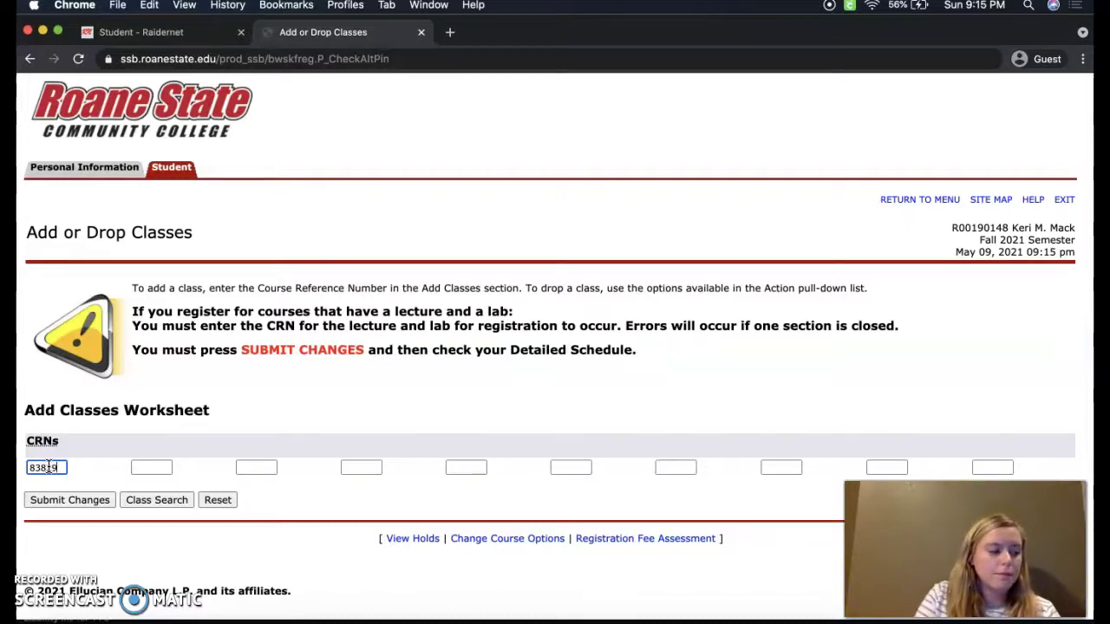
{"action": "left_click", "coordinate": [86, 505]}
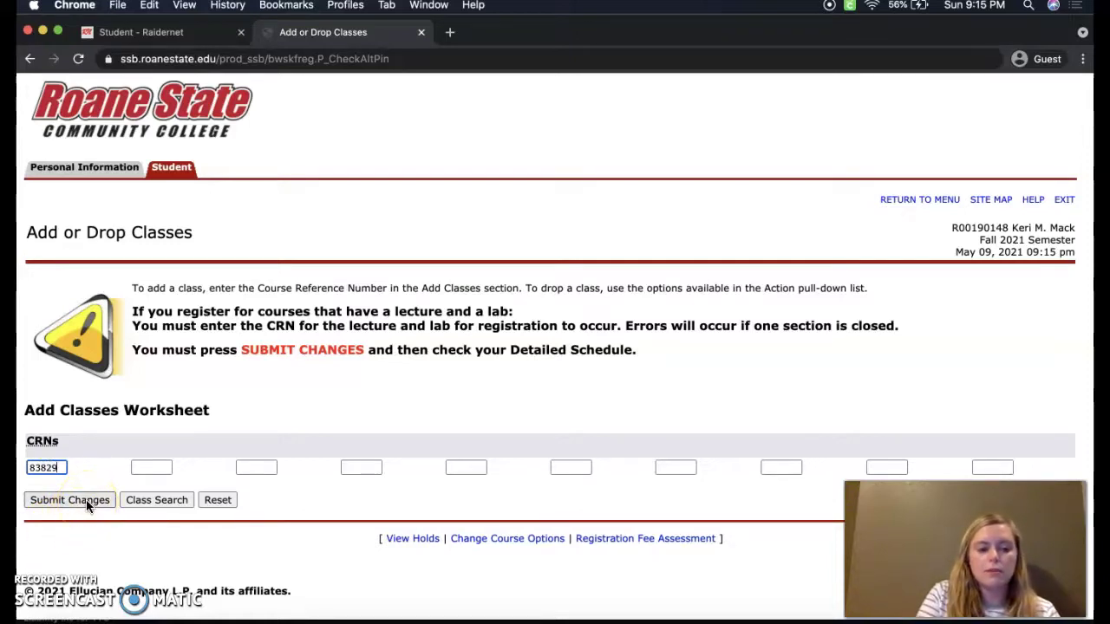
Review the Web Registered COMM 2025 class (CRN 83829) and its 3 credit hours.
{"action": "scroll", "coordinate": [86, 507], "scroll_direction": "down", "scroll_amount": 2}
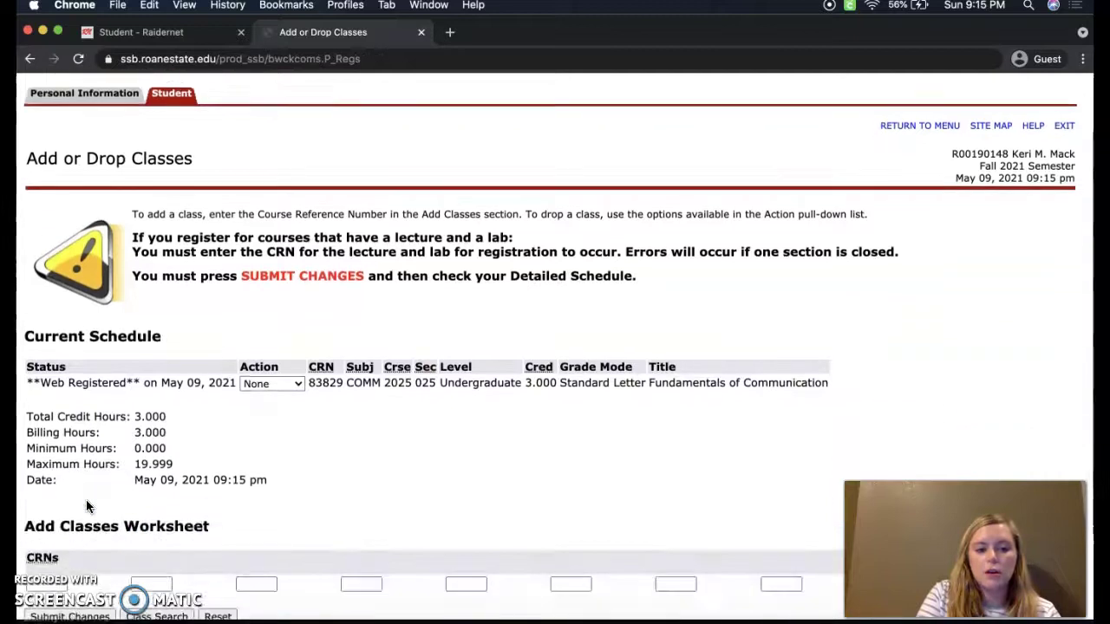
{"action": "scroll", "coordinate": [86, 503], "scroll_direction": "down", "scroll_amount": 2}
{"action": "scroll", "coordinate": [87, 503], "scroll_direction": "down", "scroll_amount": 1}
{"action": "left_click", "coordinate": [182, 334]}
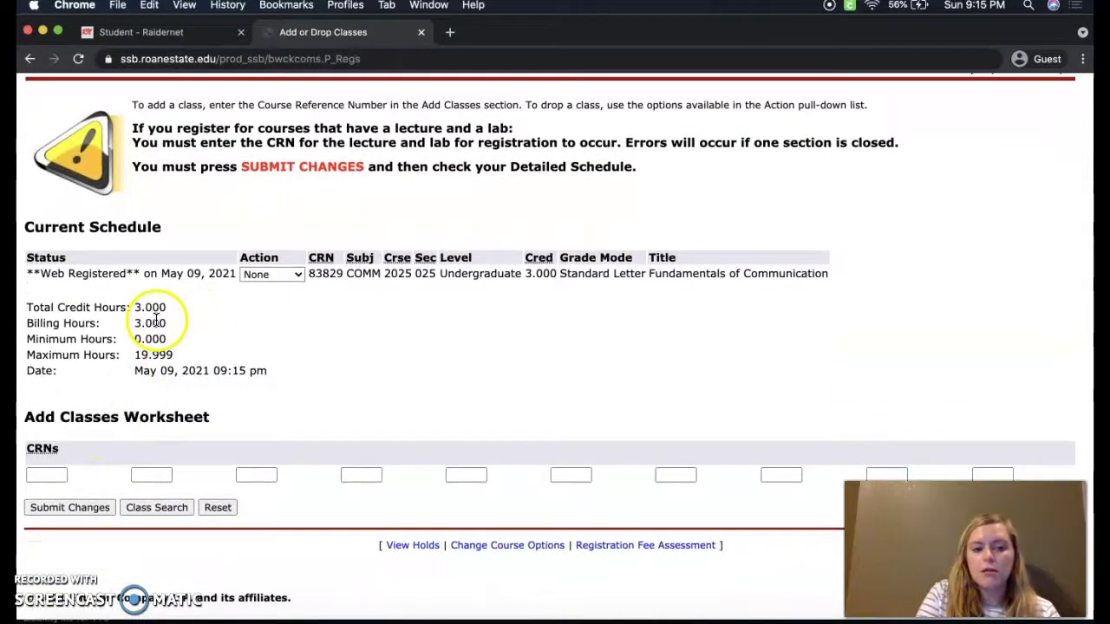
{"action": "scroll", "coordinate": [154, 318], "scroll_direction": "up", "scroll_amount": 1}
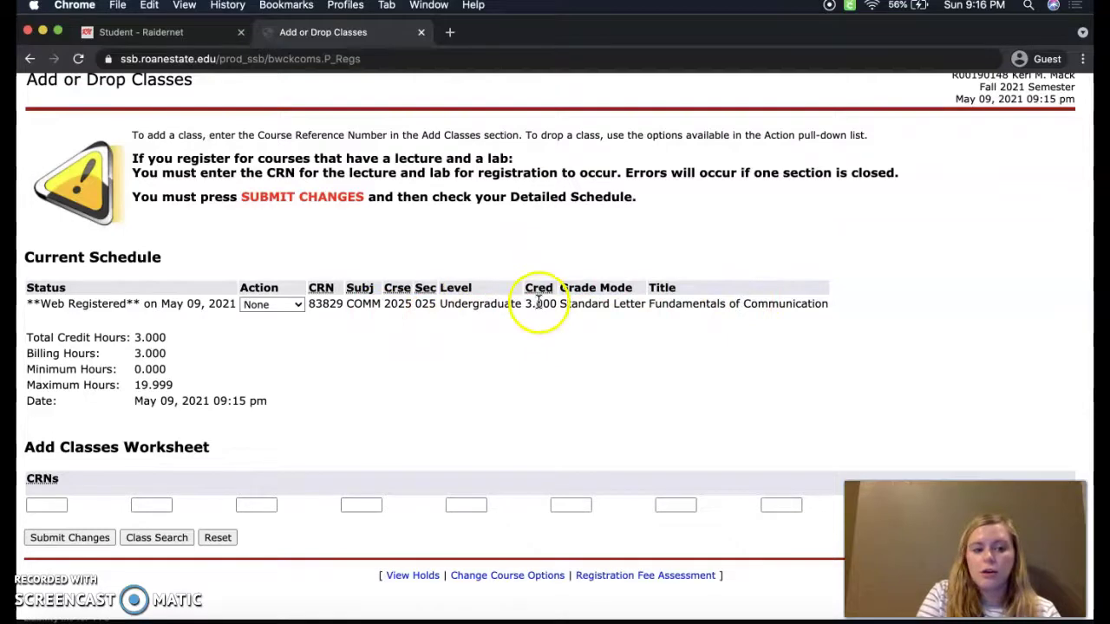
{"action": "scroll", "coordinate": [441, 351], "scroll_direction": "down", "scroll_amount": 1}
{"action": "scroll", "coordinate": [442, 357], "scroll_direction": "up", "scroll_amount": 1}
{"action": "scroll", "coordinate": [442, 356], "scroll_direction": "up", "scroll_amount": 1}
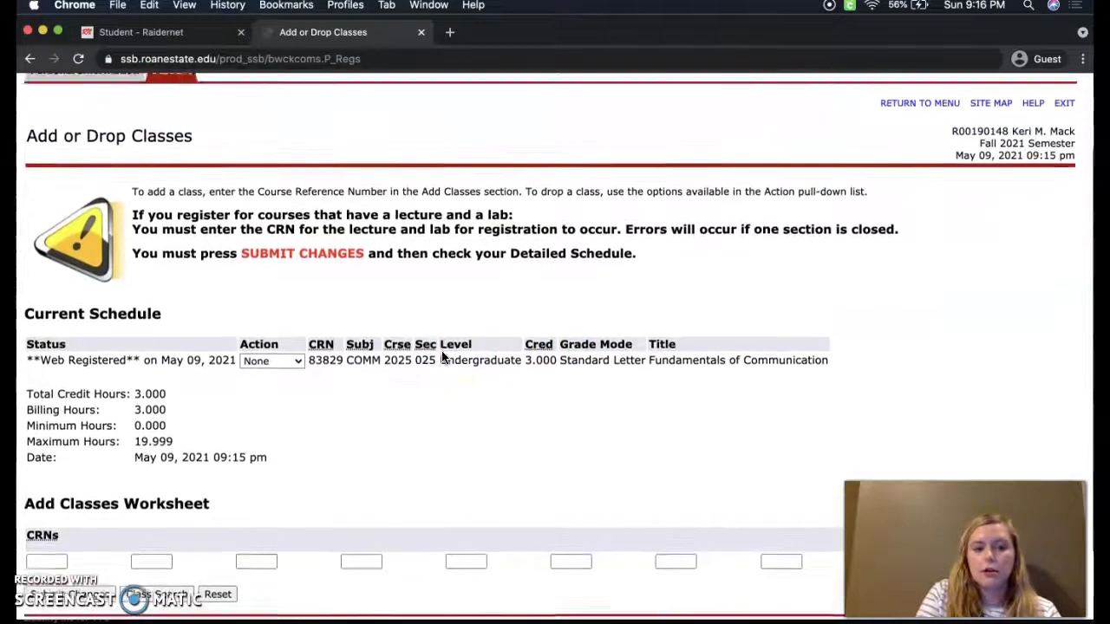
{"action": "scroll", "coordinate": [442, 356], "scroll_direction": "up", "scroll_amount": 1}
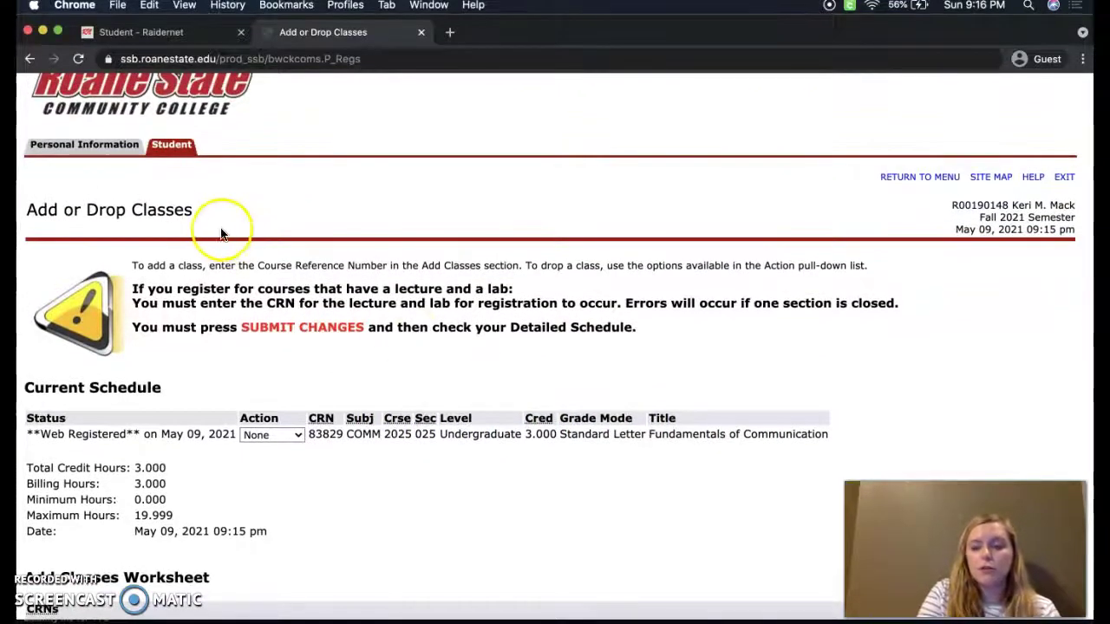
Return from the add/drop page to the Student main menu.
{"action": "left_click", "coordinate": [102, 149]}
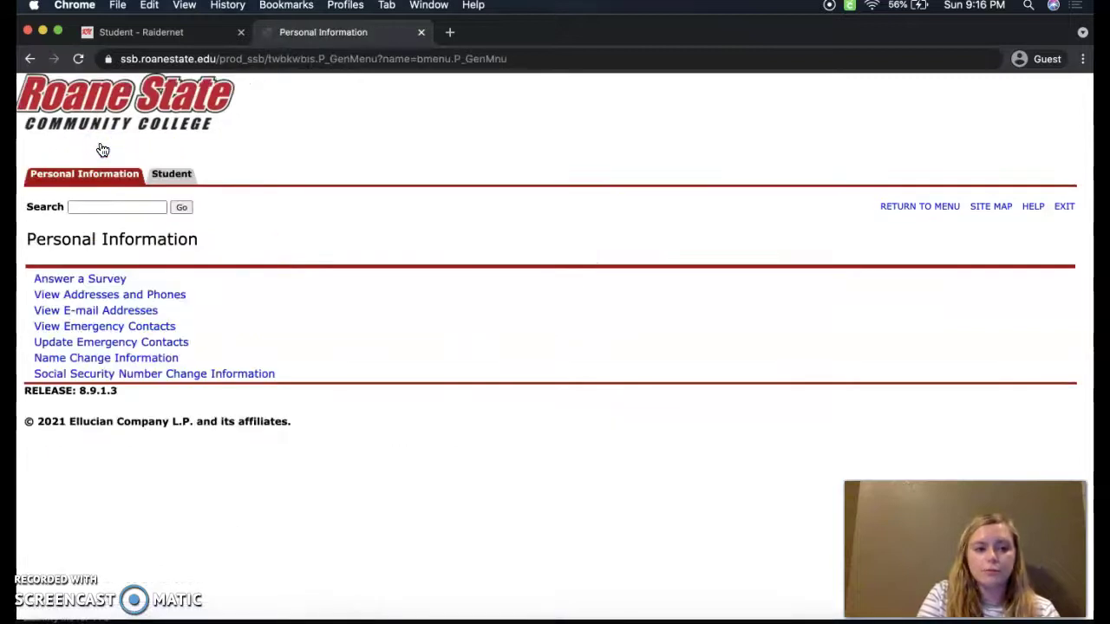
{"action": "left_click", "coordinate": [171, 173]}
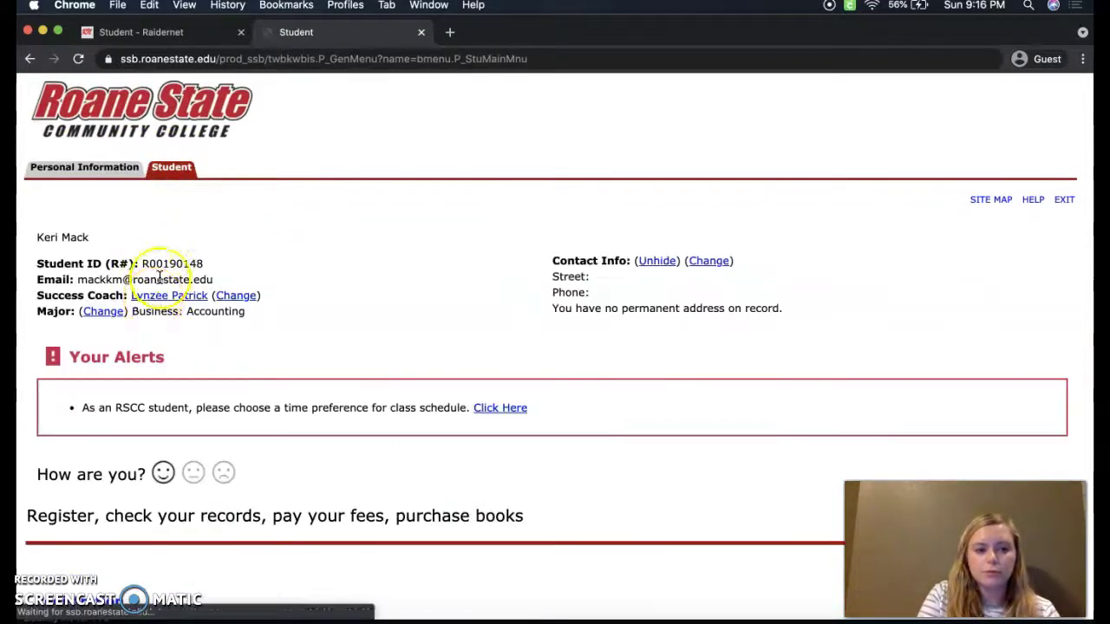
{"action": "scroll", "coordinate": [154, 303], "scroll_direction": "down", "scroll_amount": 1}
{"action": "scroll", "coordinate": [155, 303], "scroll_direction": "down", "scroll_amount": 2}
{"action": "scroll", "coordinate": [154, 304], "scroll_direction": "down", "scroll_amount": 3}
{"action": "scroll", "coordinate": [155, 303], "scroll_direction": "down", "scroll_amount": 2}
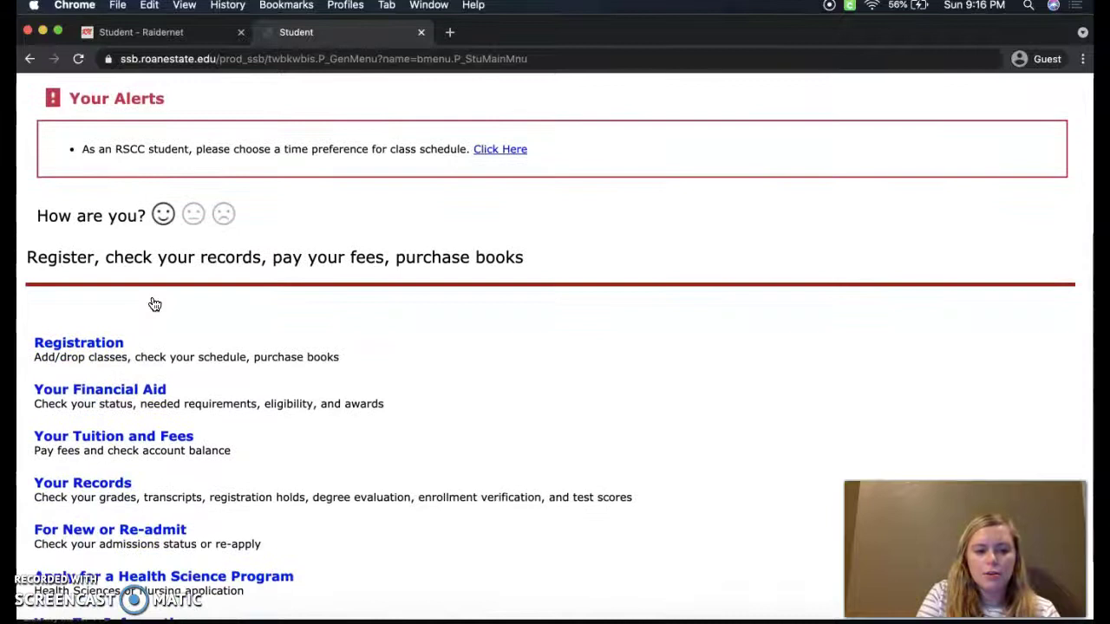
{"action": "scroll", "coordinate": [154, 304], "scroll_direction": "down", "scroll_amount": 1}
{"action": "scroll", "coordinate": [155, 304], "scroll_direction": "down", "scroll_amount": 1}
Open the Student Detail Schedule showing COMM 2025 MW 2:00–3:20 pm at Oak Ridge.
{"action": "left_click", "coordinate": [90, 293]}
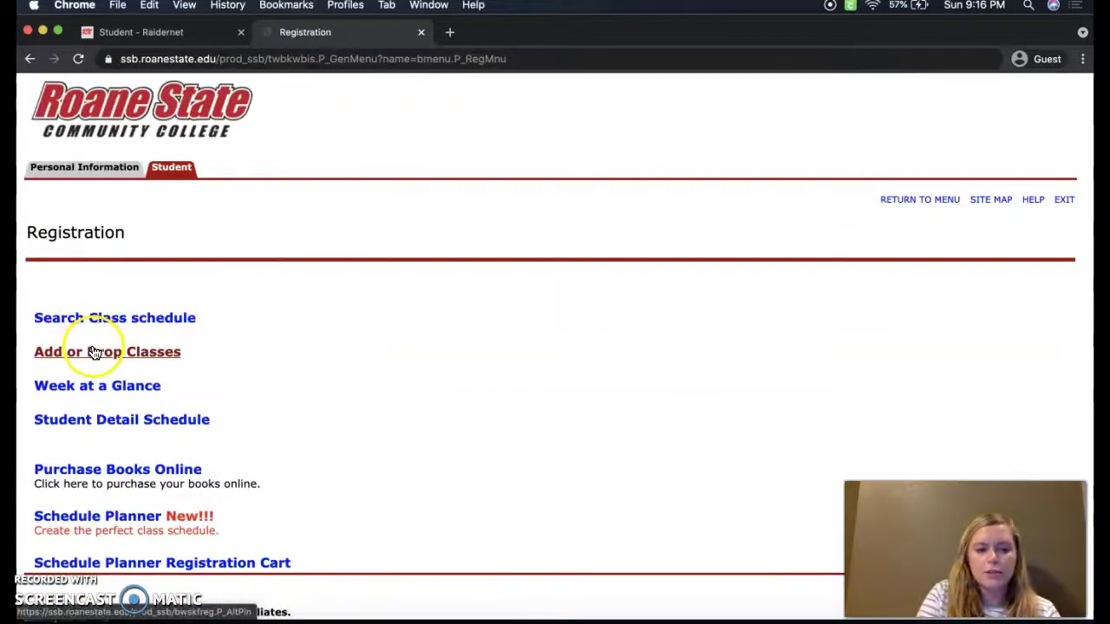
{"action": "scroll", "coordinate": [93, 351], "scroll_direction": "down", "scroll_amount": 1}
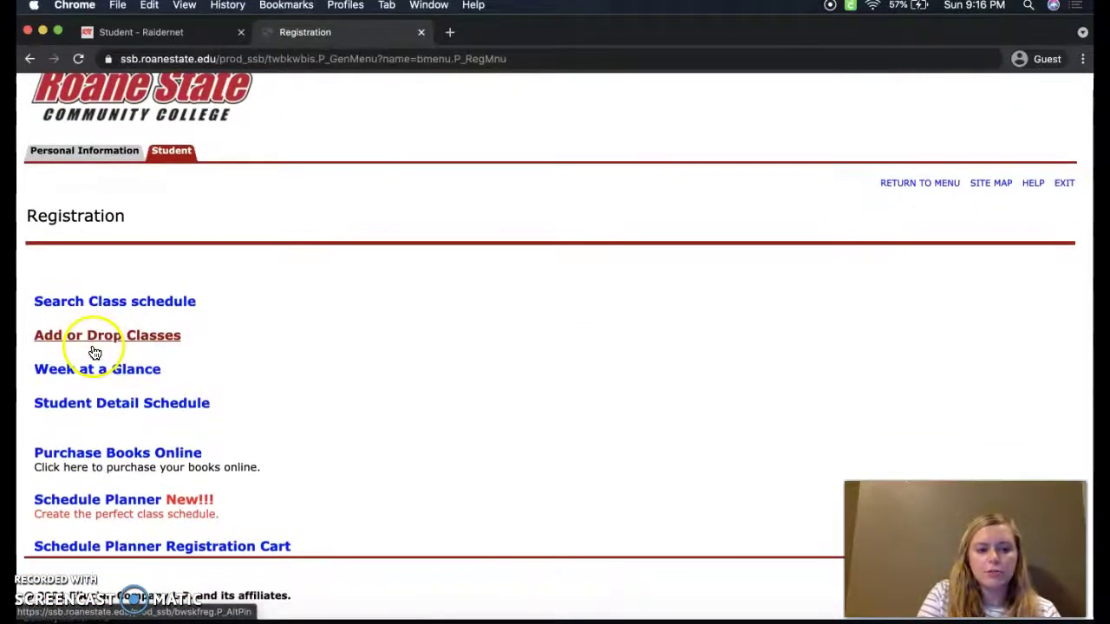
{"action": "left_click", "coordinate": [90, 404]}
{"action": "scroll", "coordinate": [96, 399], "scroll_direction": "down", "scroll_amount": 3}
{"action": "scroll", "coordinate": [102, 389], "scroll_direction": "down", "scroll_amount": 2}
{"action": "left_click", "coordinate": [509, 418]}
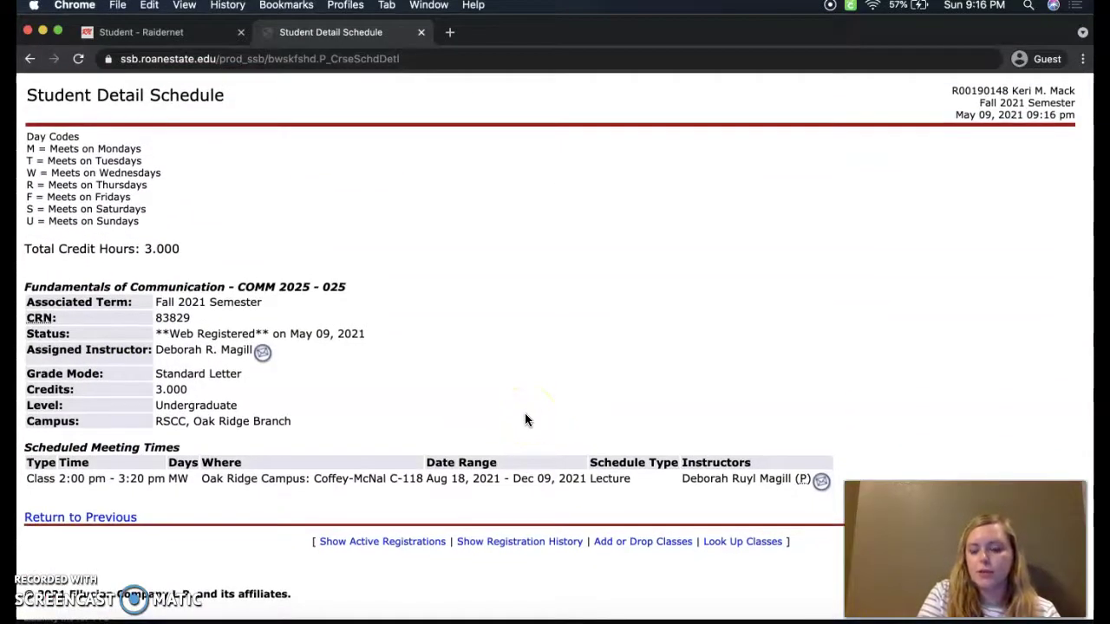
{"action": "scroll", "coordinate": [525, 419], "scroll_direction": "up", "scroll_amount": 1}
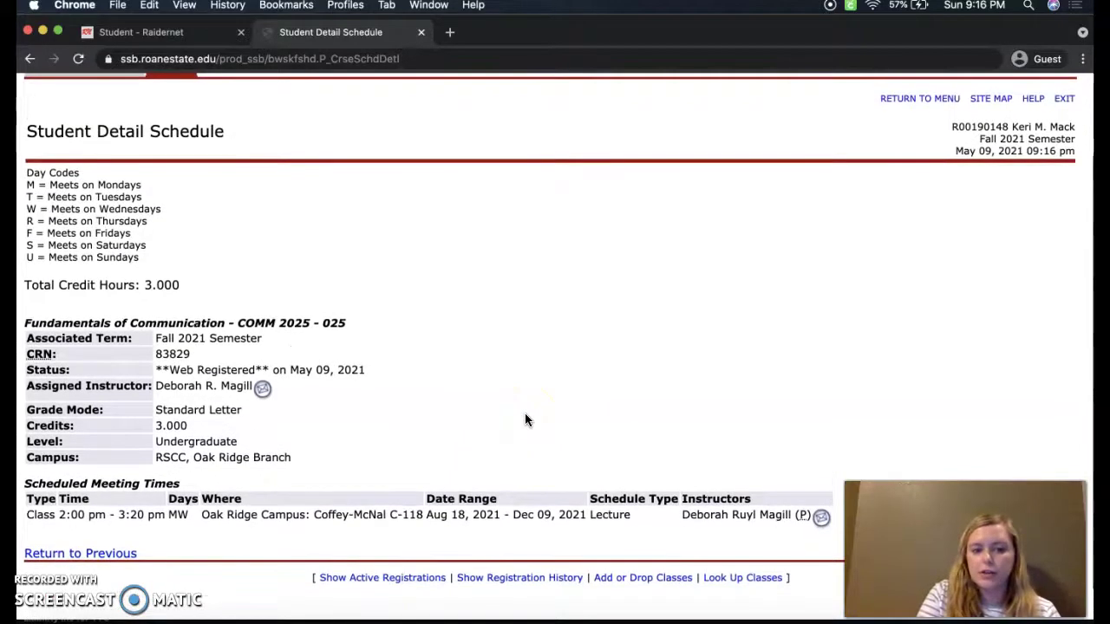
{"action": "scroll", "coordinate": [525, 419], "scroll_direction": "down", "scroll_amount": 1}
{"action": "scroll", "coordinate": [525, 420], "scroll_direction": "down", "scroll_amount": 1}
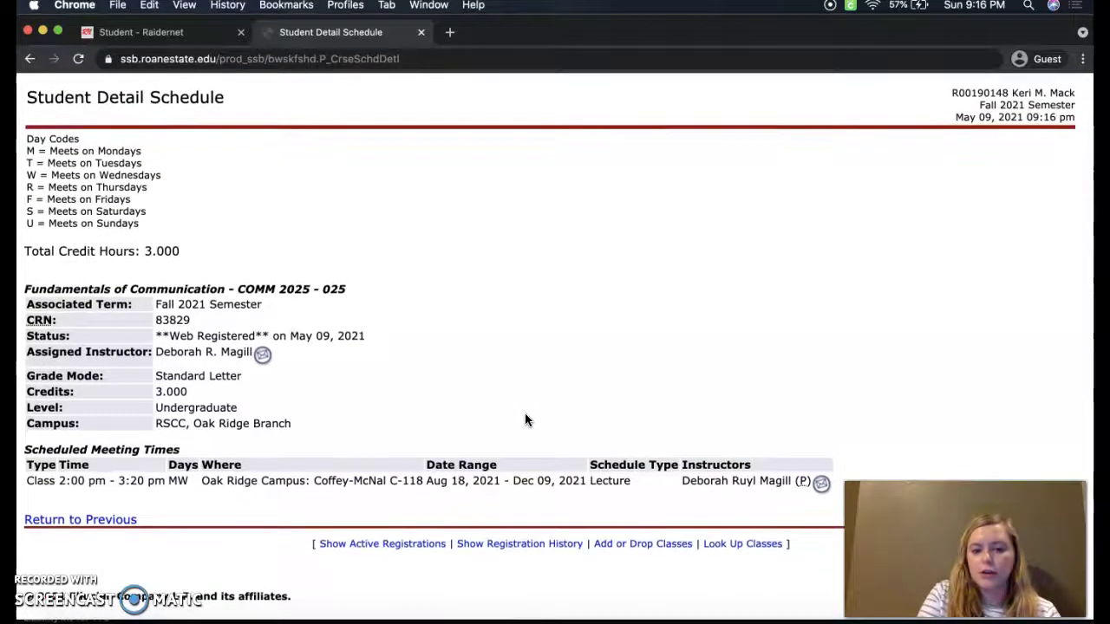
{"action": "left_click", "coordinate": [503, 439]}
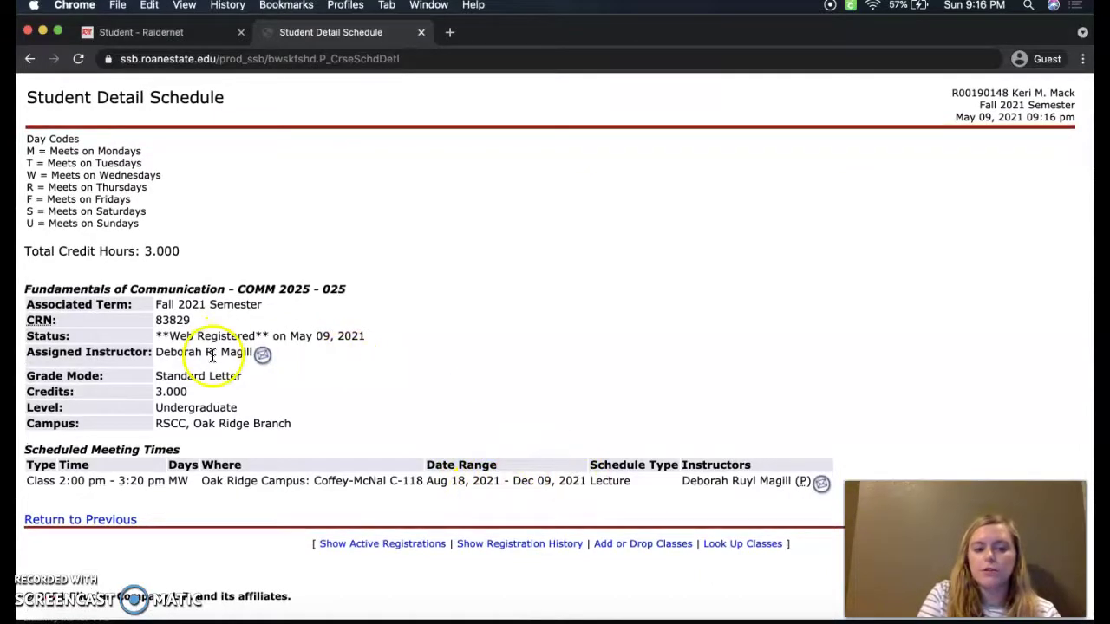
{"action": "scroll", "coordinate": [395, 389], "scroll_direction": "up", "scroll_amount": 3}
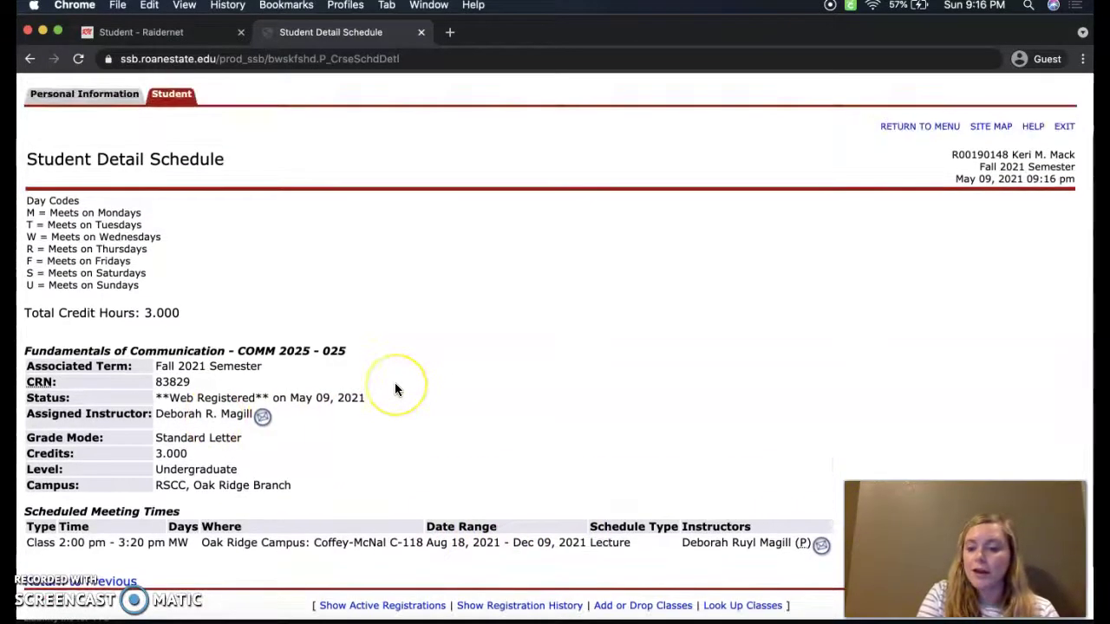
{"action": "scroll", "coordinate": [395, 388], "scroll_direction": "up", "scroll_amount": 2}
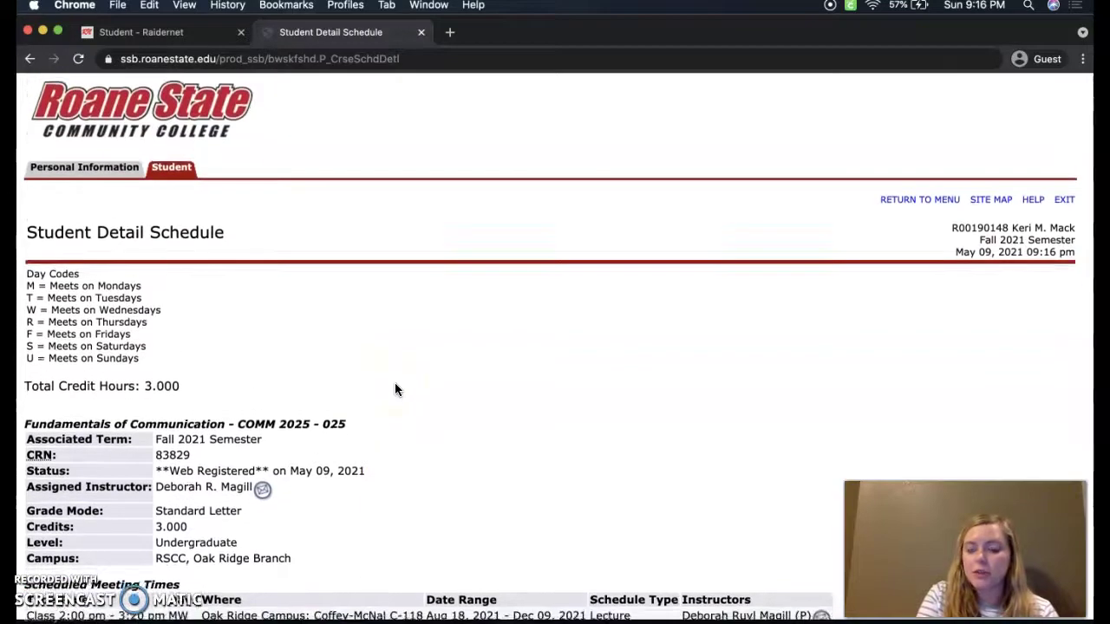